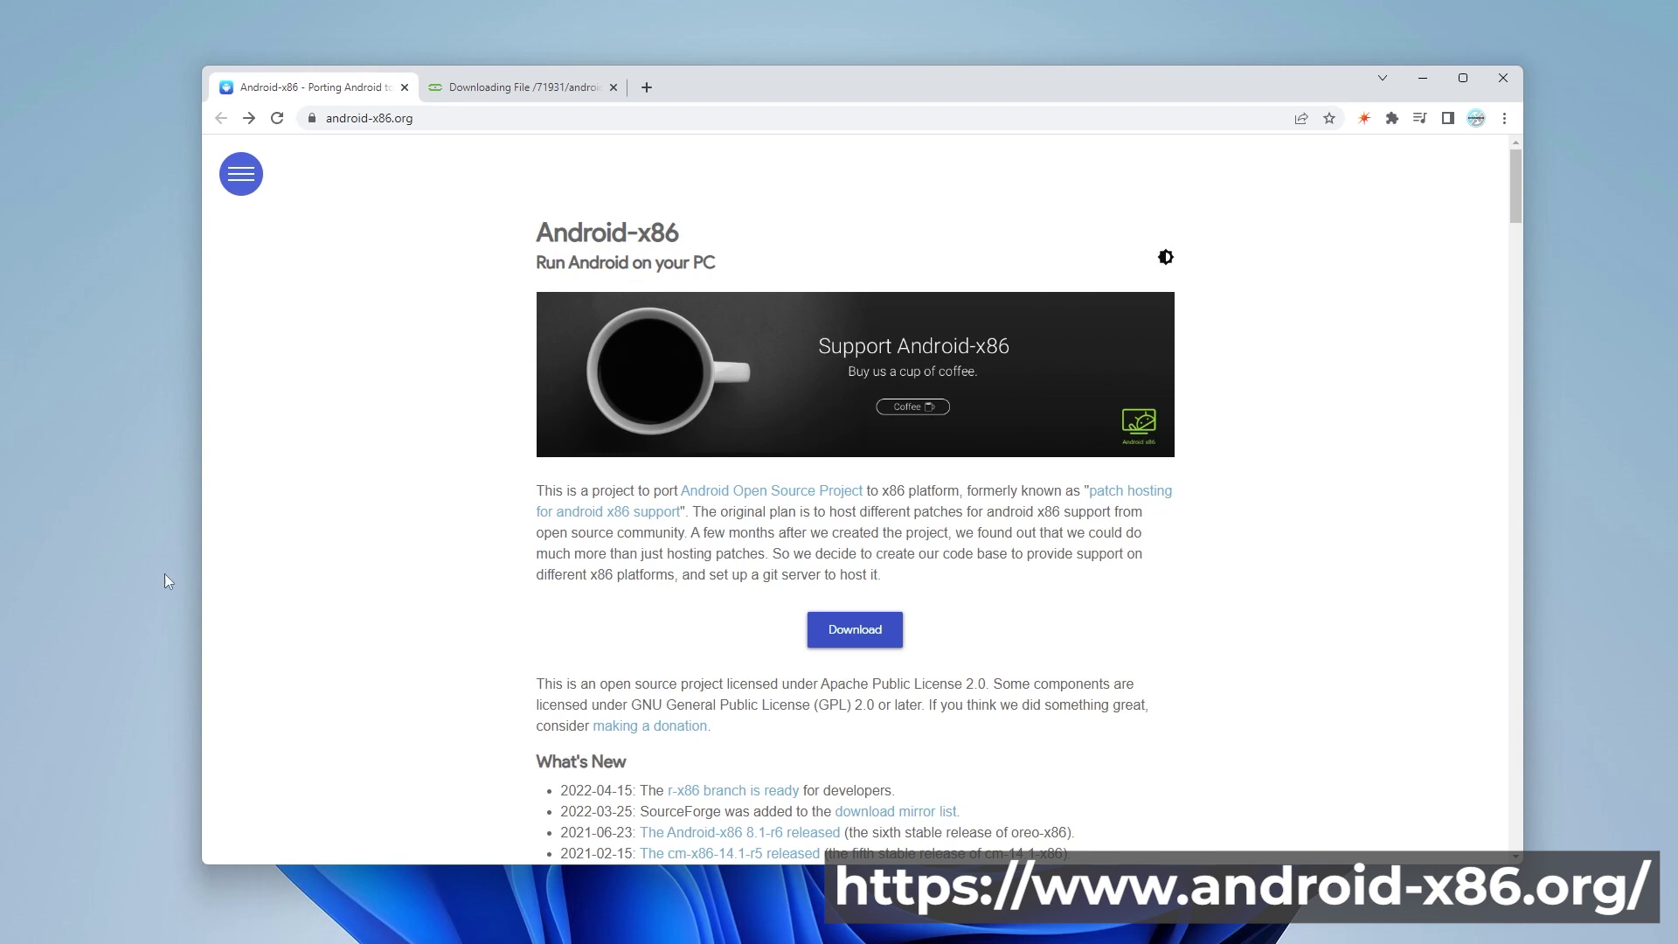
# Step: Download the Android-x86 9.0-r2 64-bit ISO from the FossHub mirror in Chrome
pyautogui.click(854, 629)
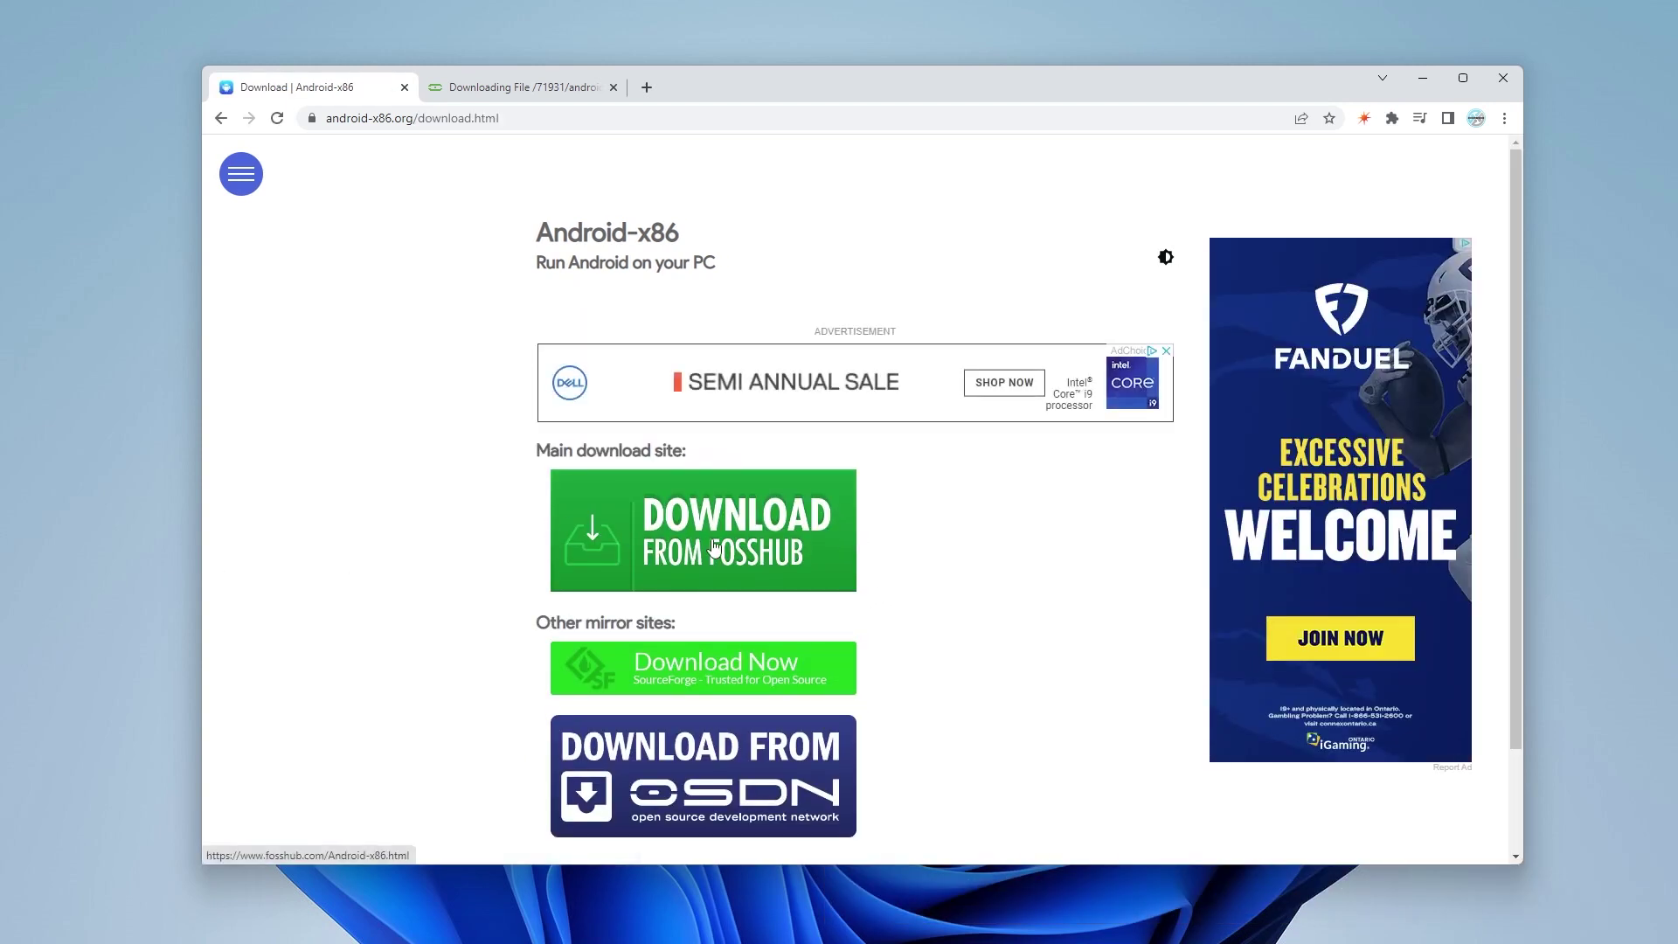
pyautogui.click(764, 562)
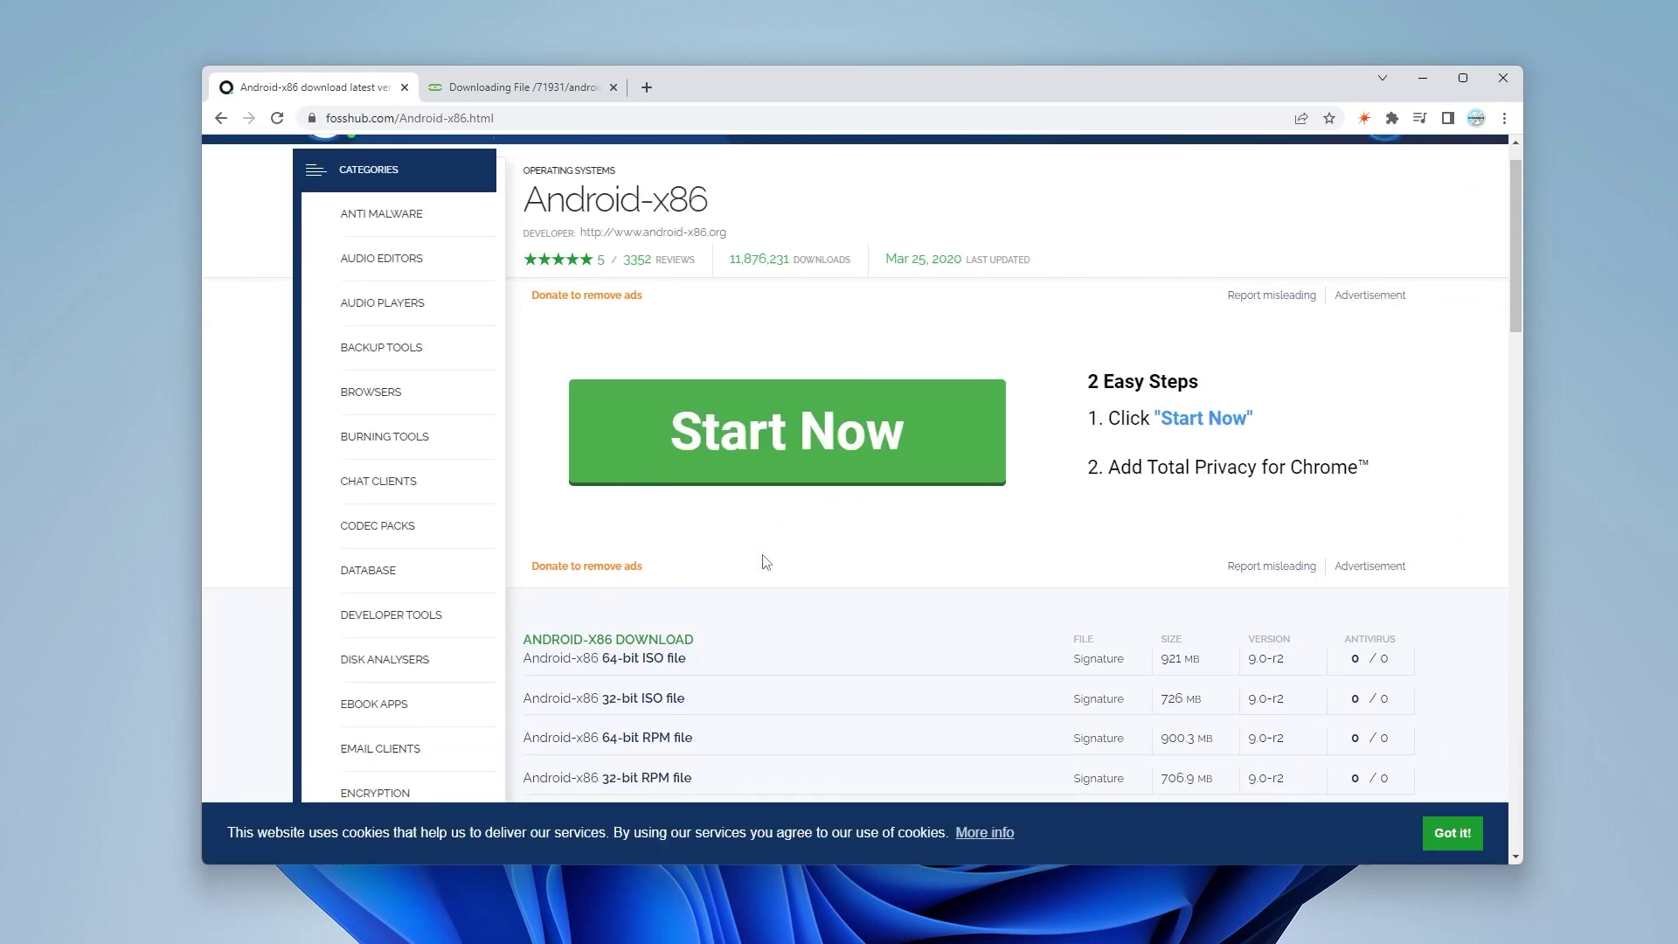
pyautogui.scroll(-2, 764, 565)
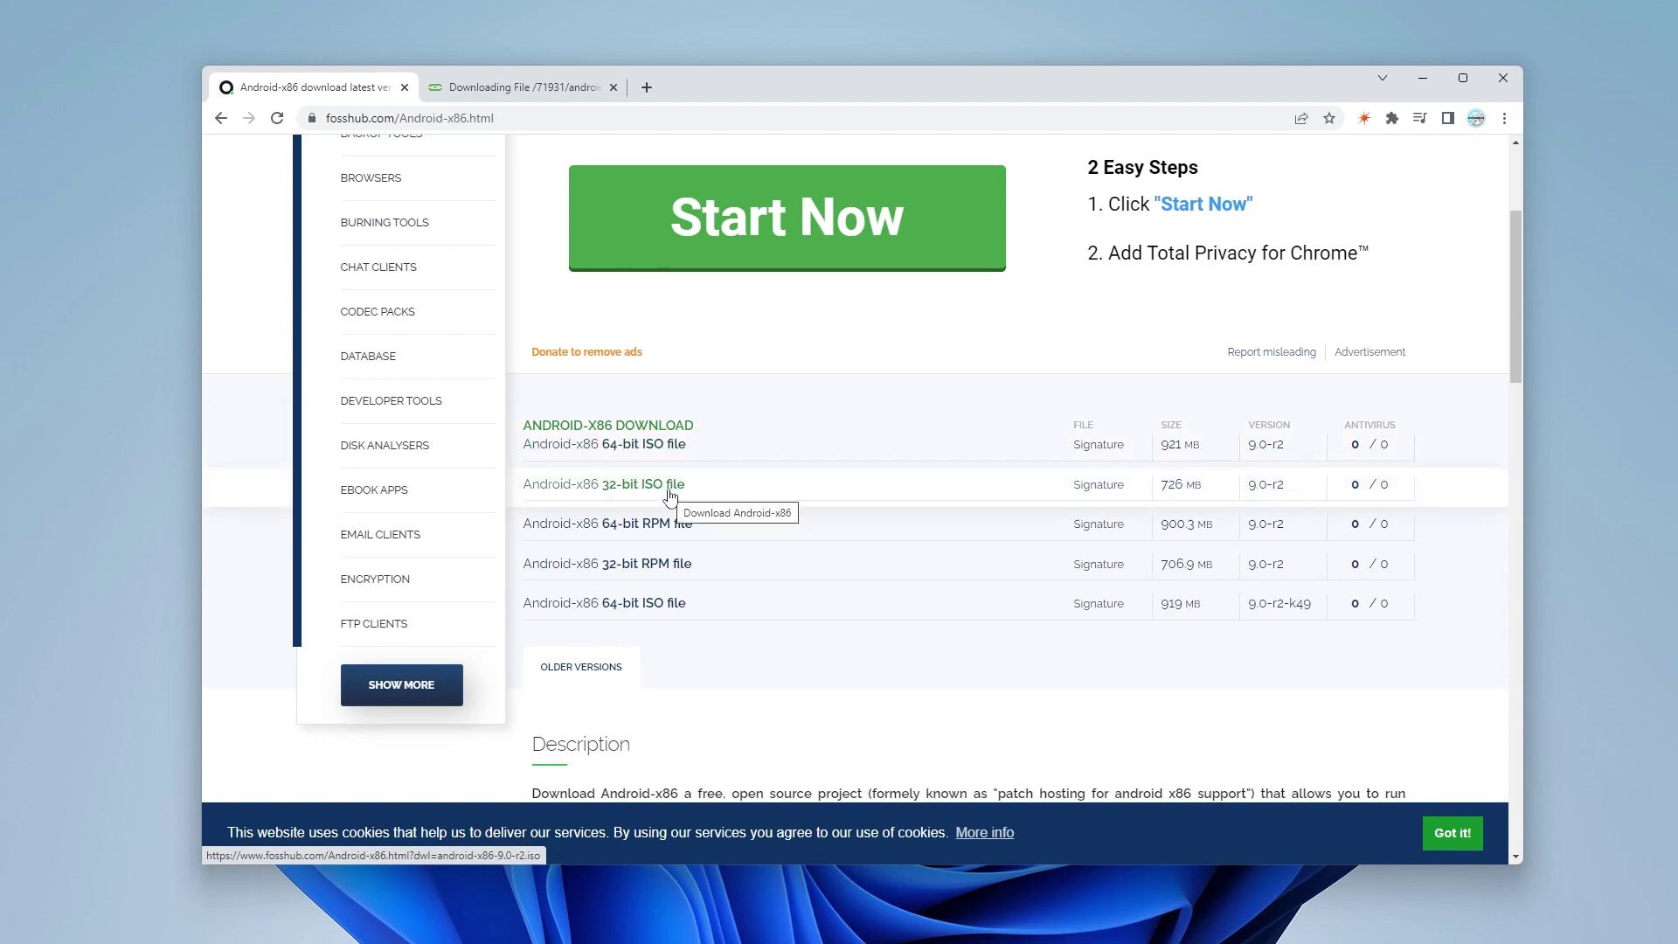
pyautogui.click(657, 448)
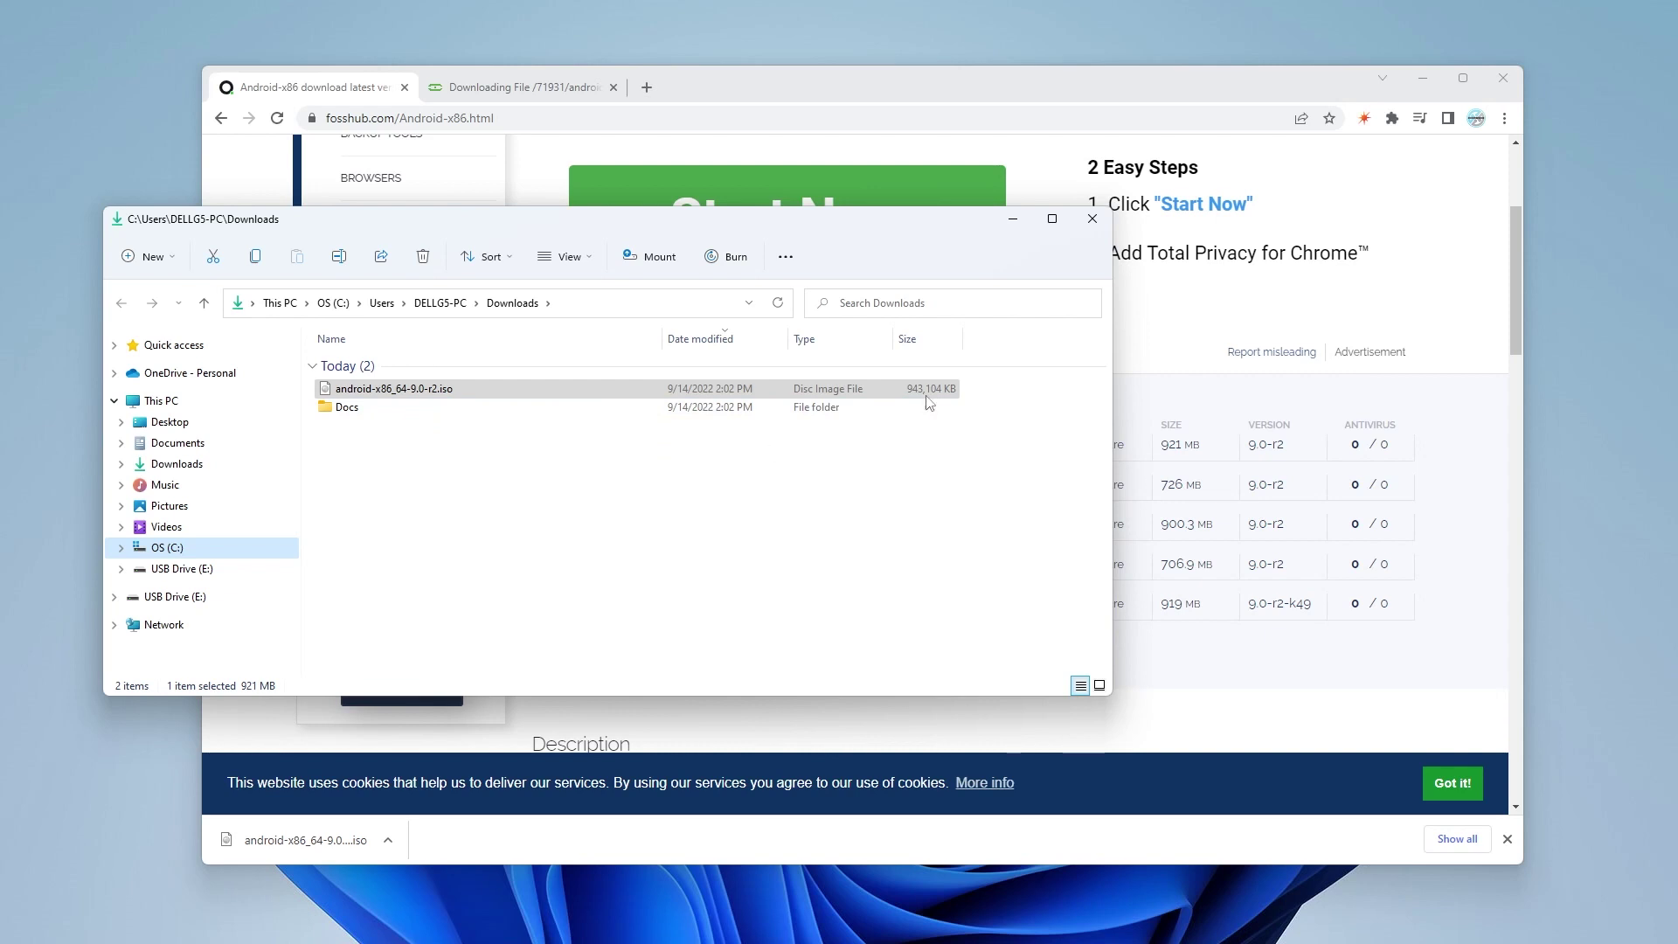
# Step: Minimize the Downloads folder and hide the remaining windows with Win+D to reveal the desktop
pyautogui.click(1013, 220)
pyautogui.press('super+d')
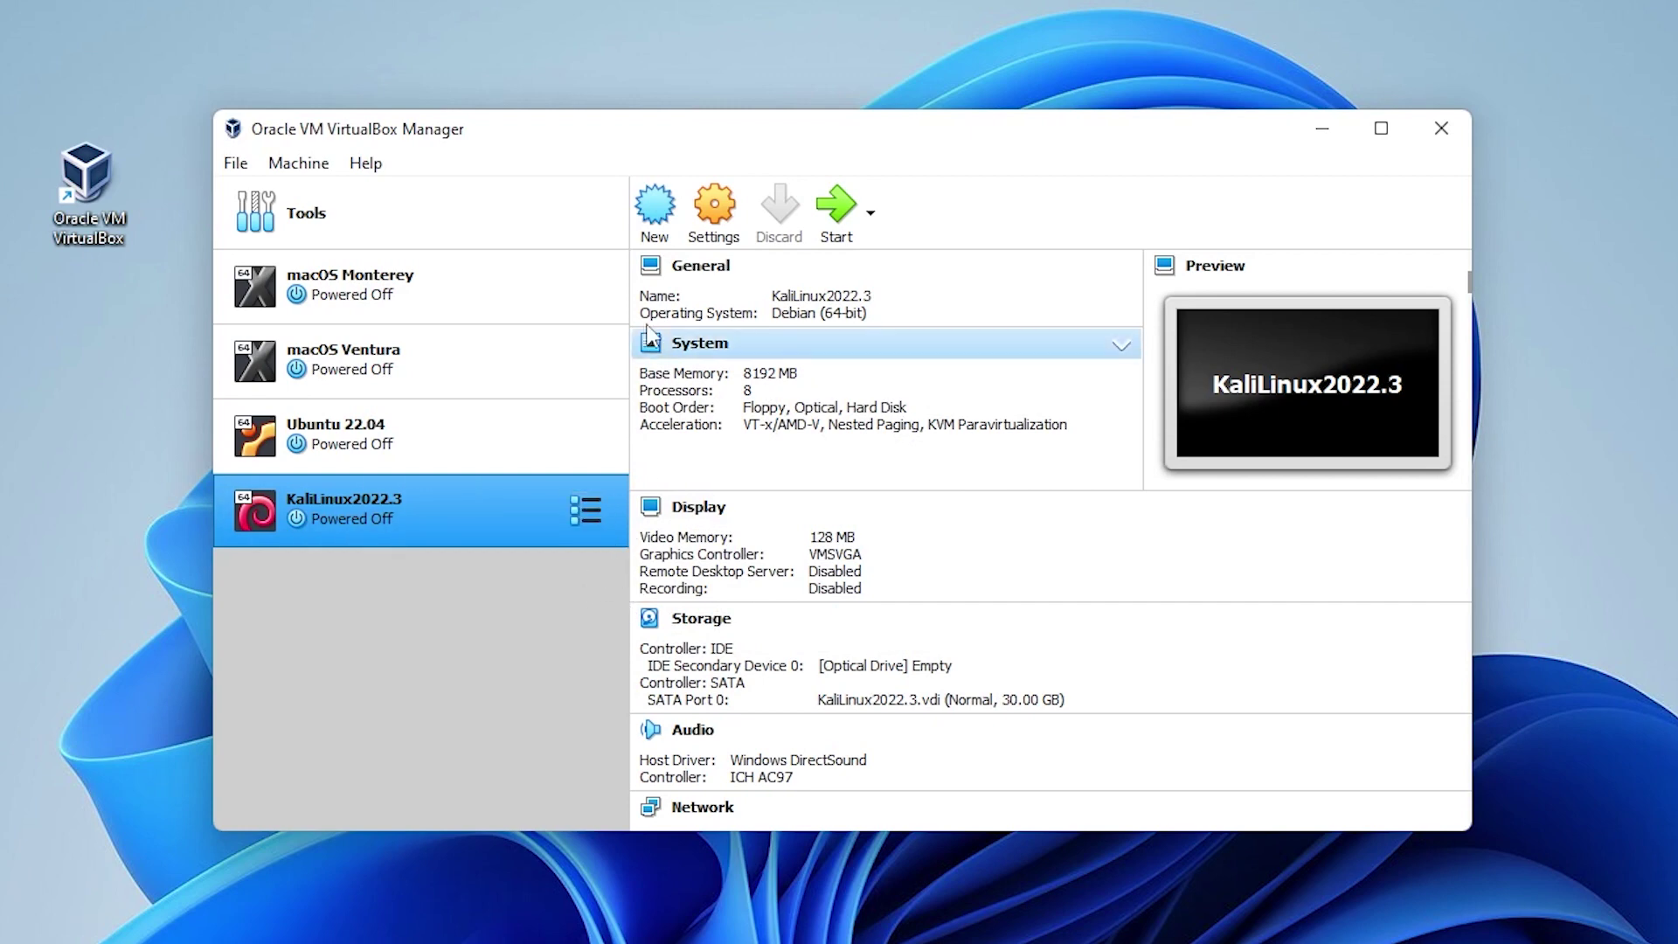
# Step: Start a new VM named Android9 with type Linux and version Other Linux (64-bit)
pyautogui.click(655, 214)
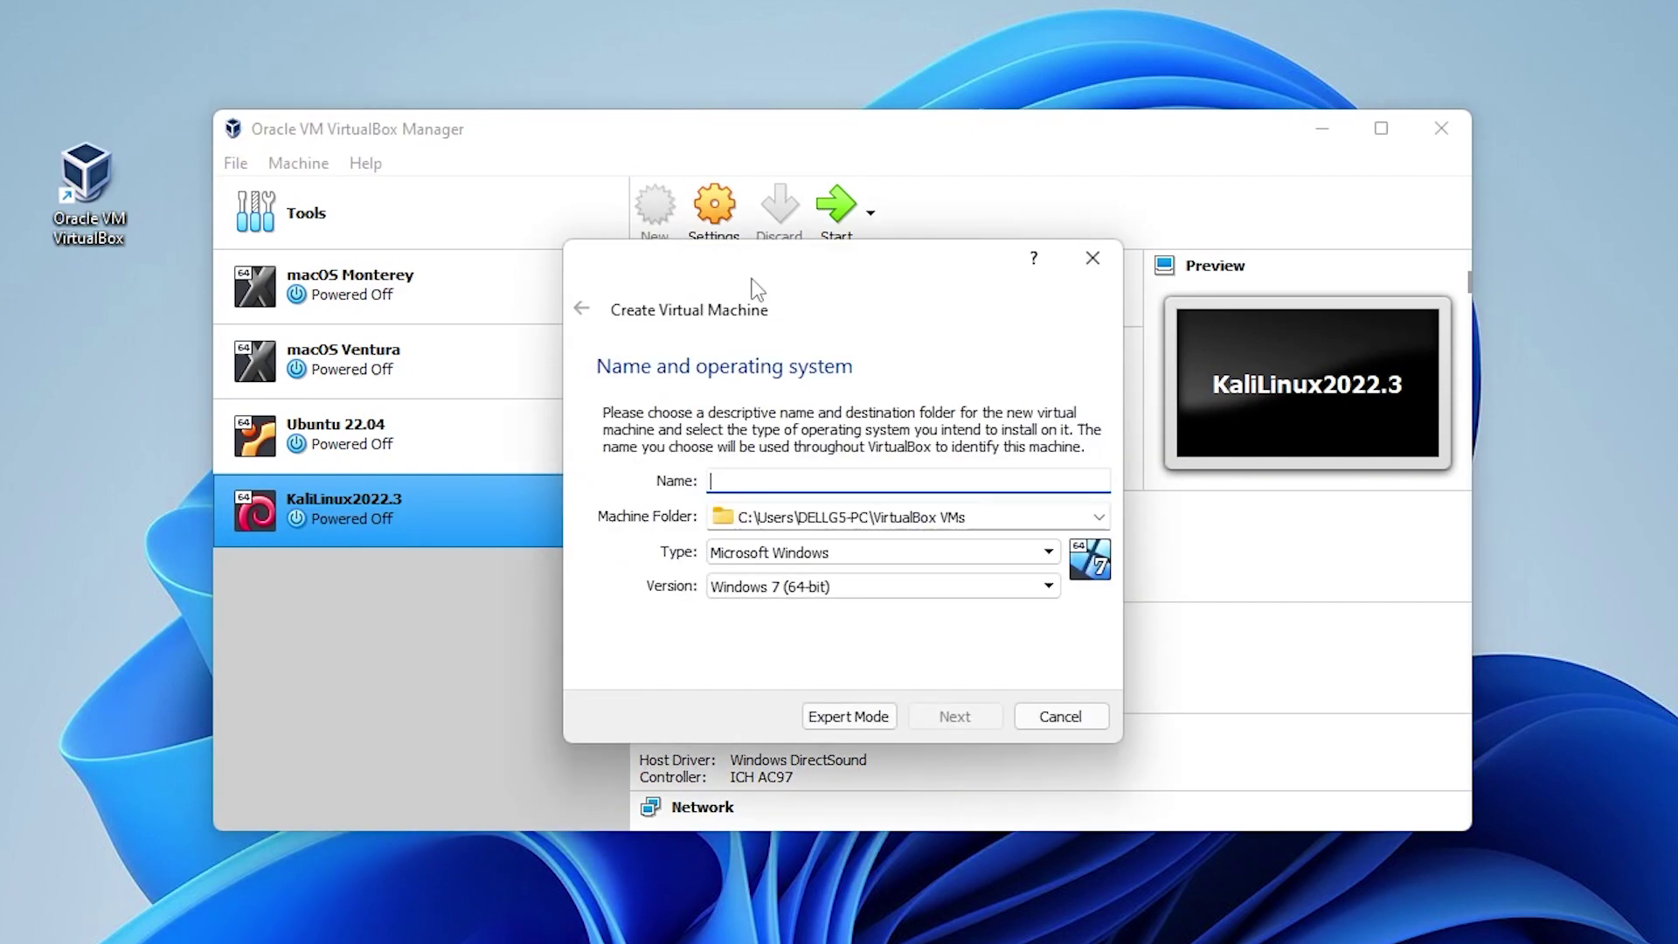
pyautogui.write('Android9')
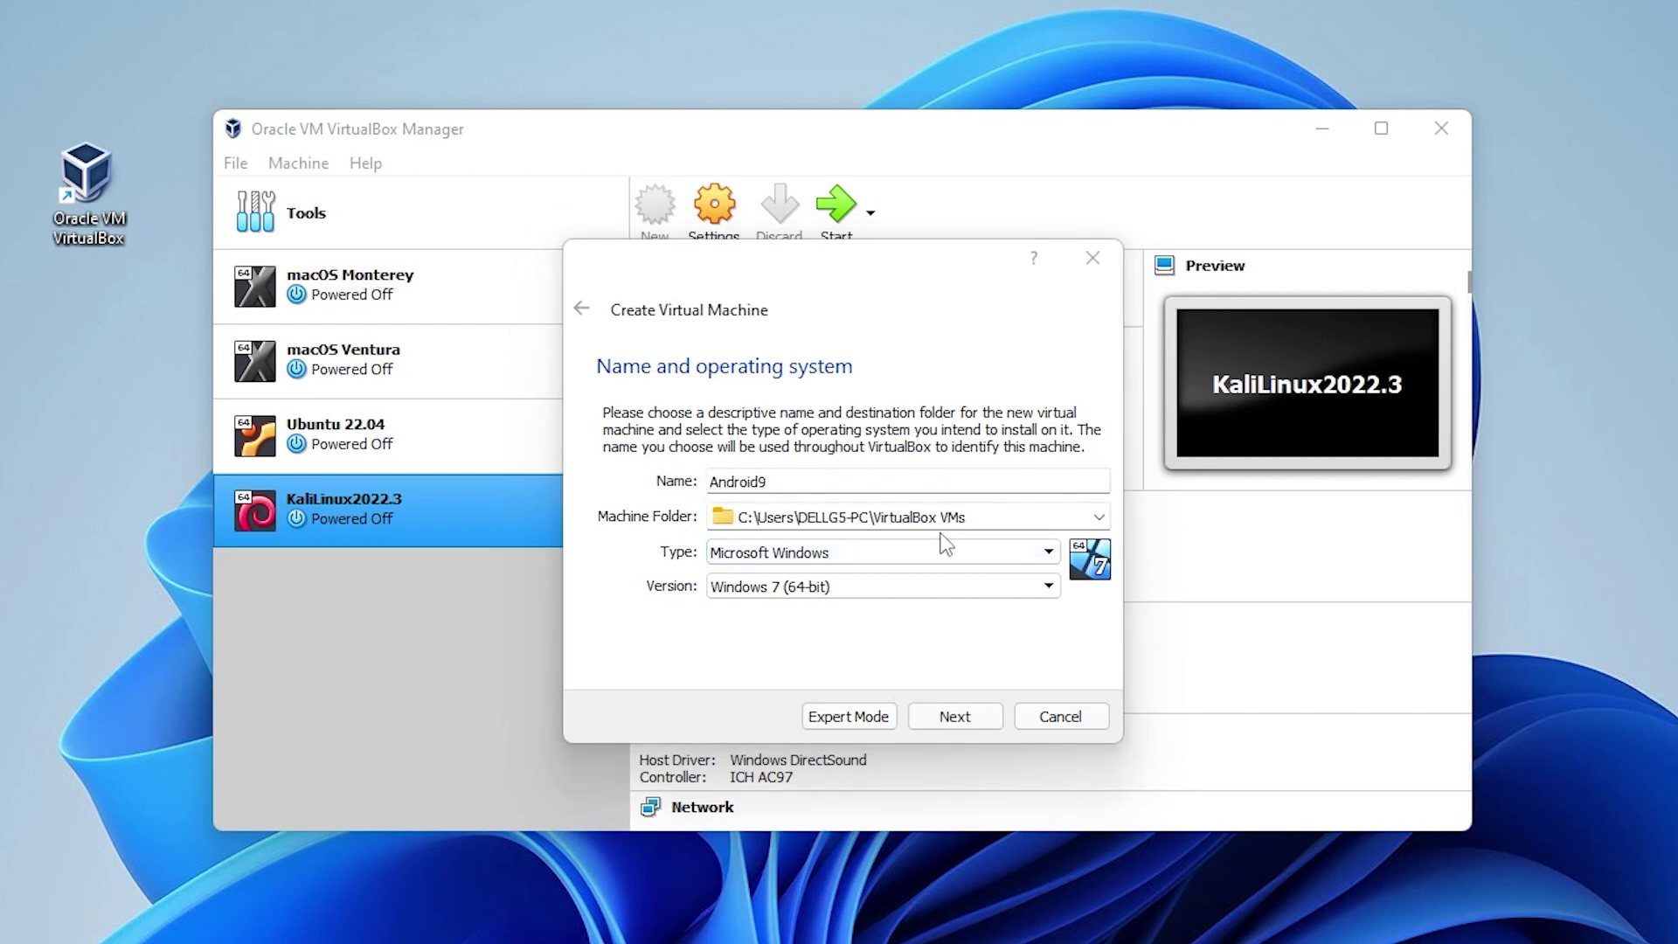
pyautogui.click(721, 552)
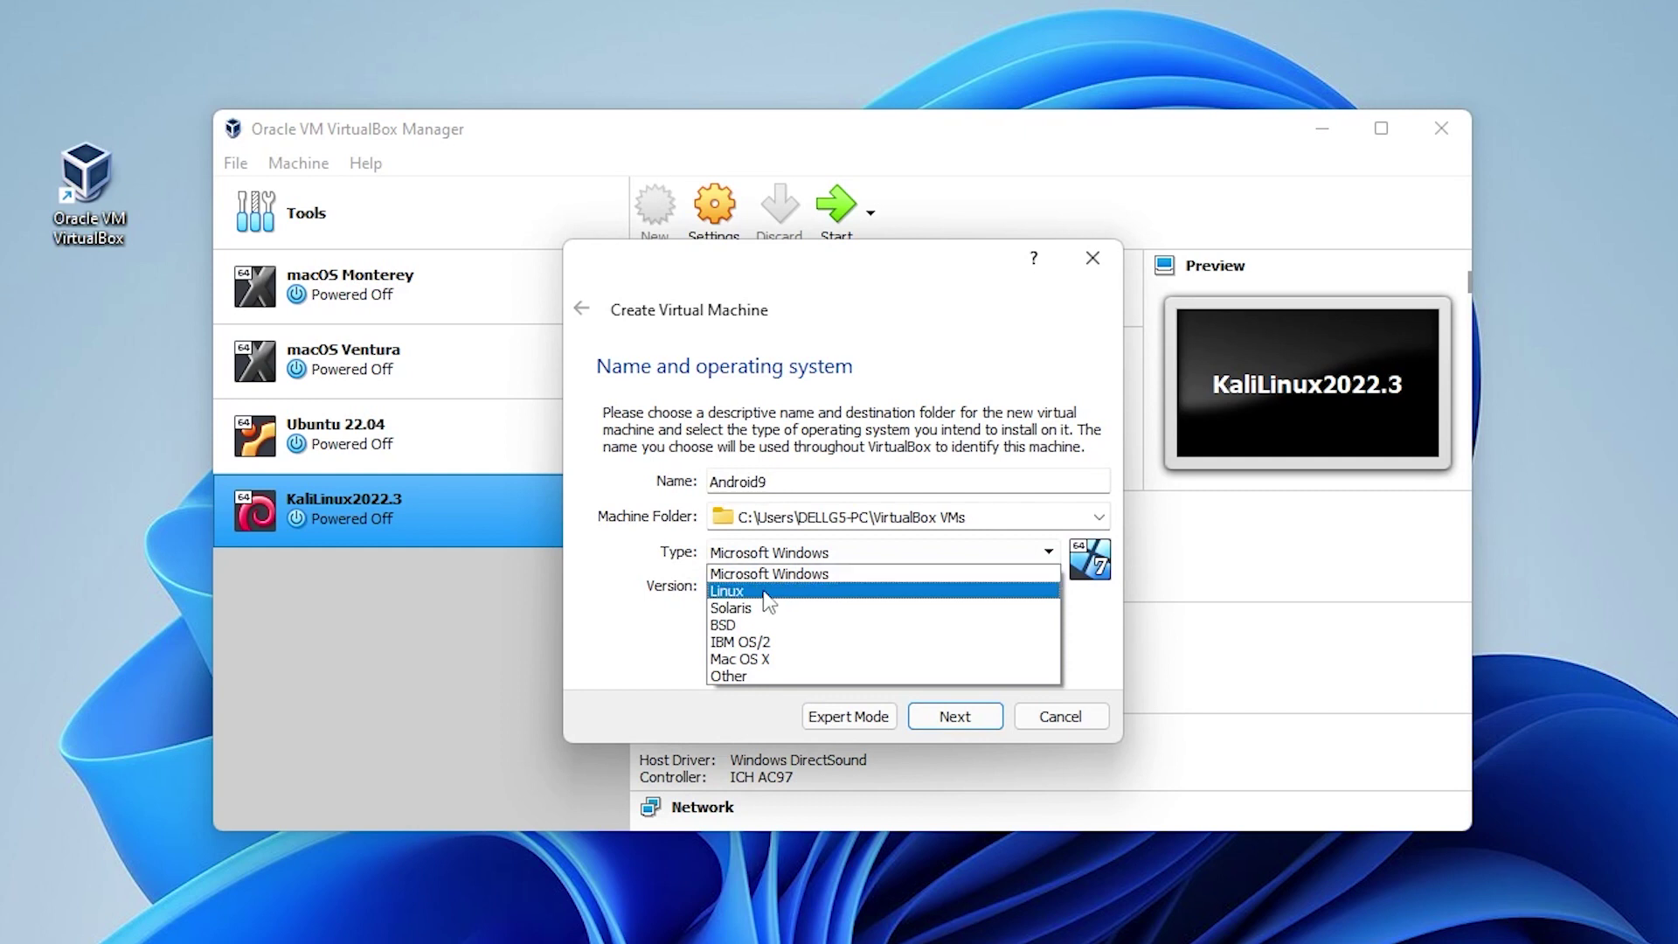
pyautogui.click(763, 590)
pyautogui.click(768, 592)
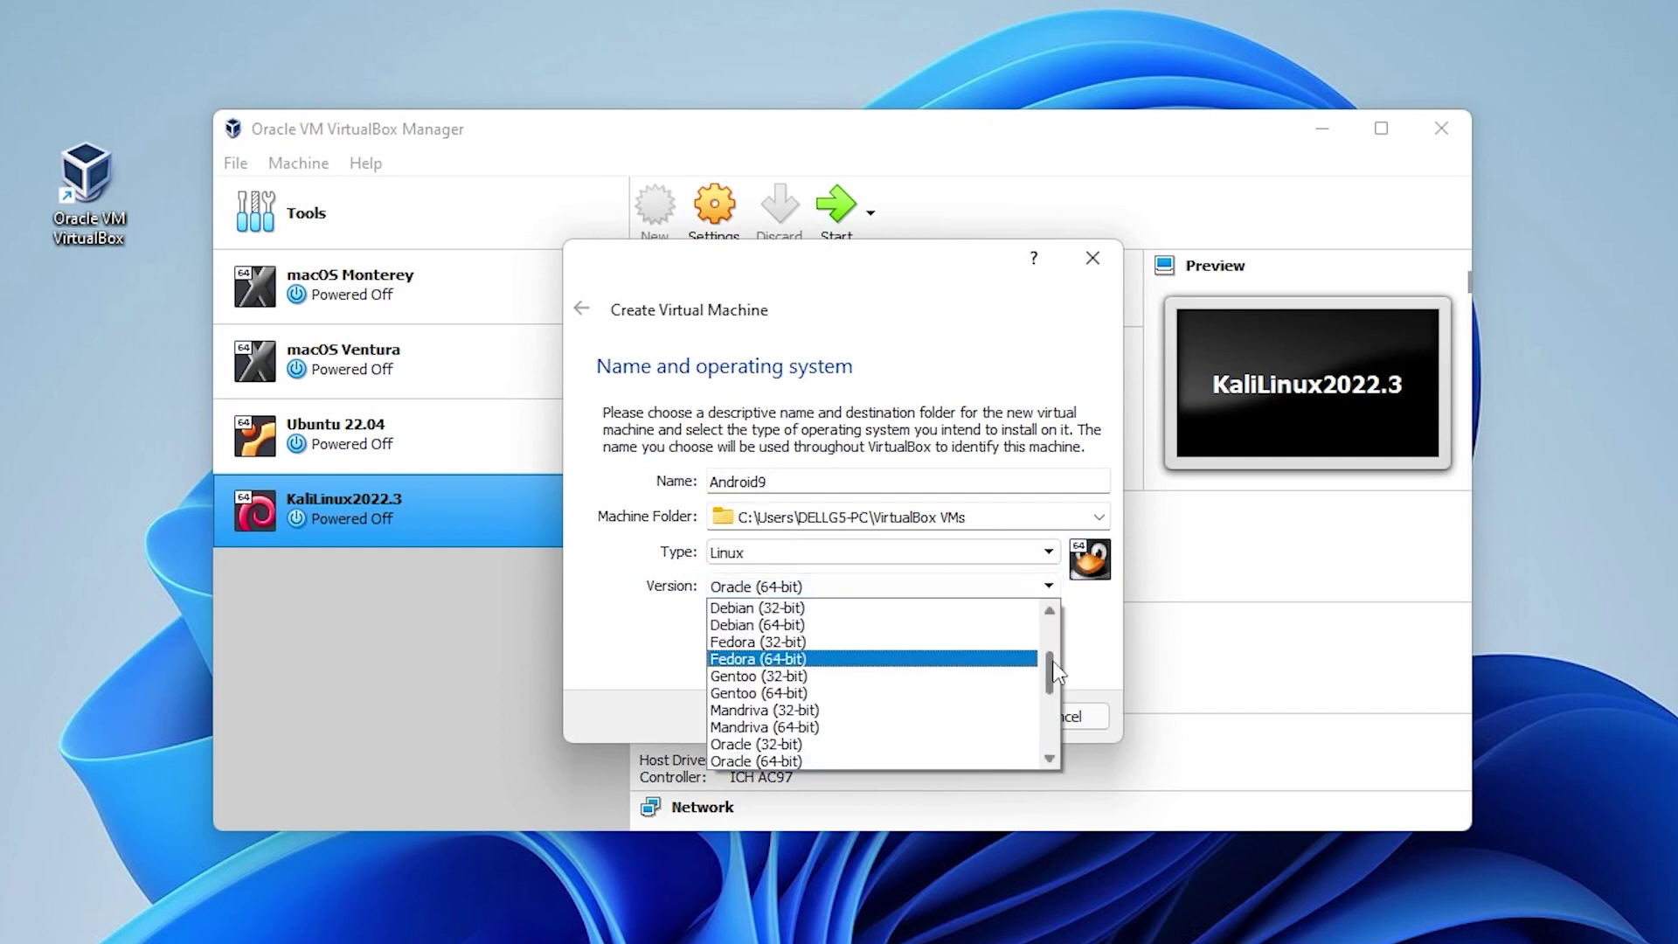
pyautogui.moveTo(1057, 672); pyautogui.dragTo(1055, 754)
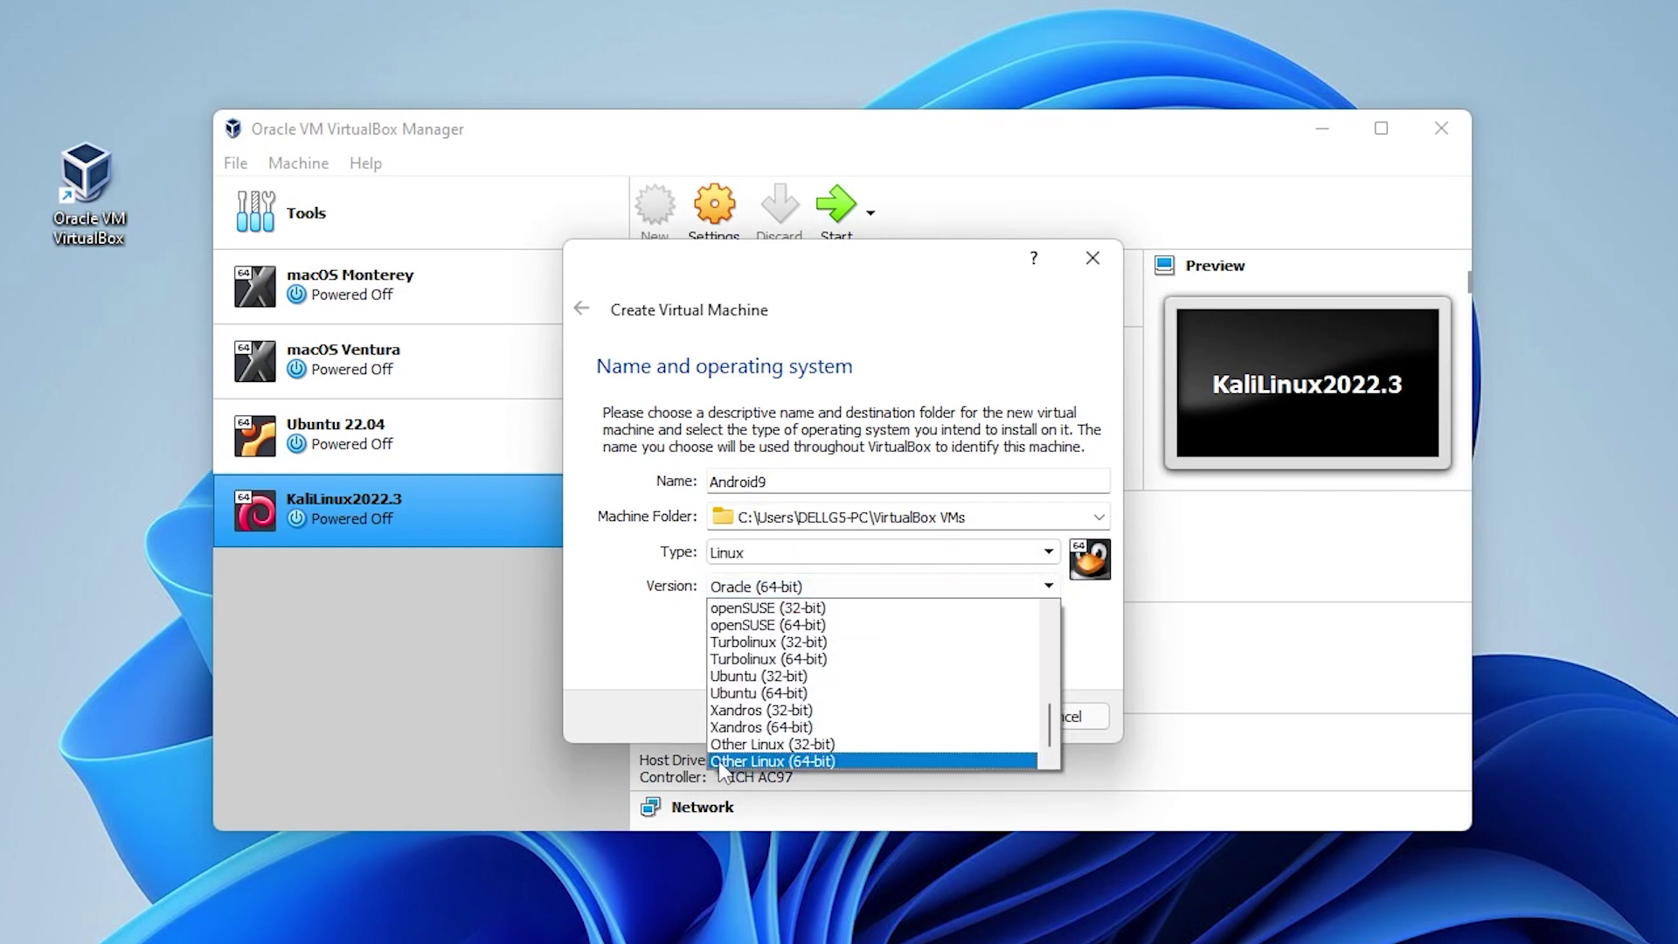
pyautogui.click(762, 763)
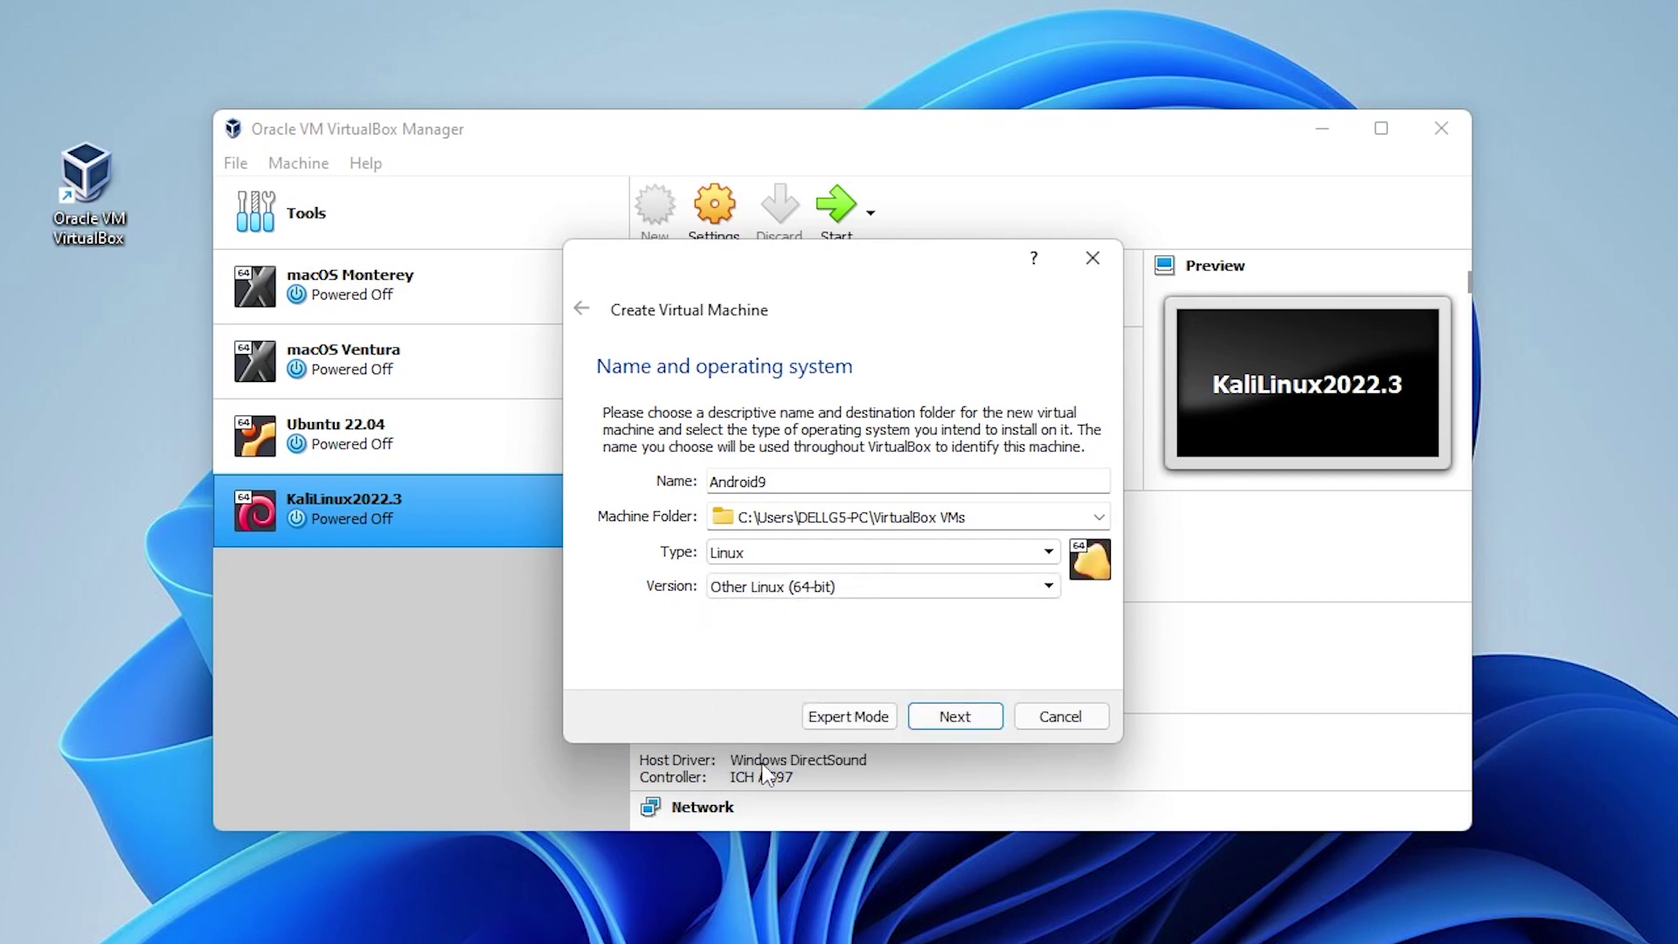
pyautogui.click(957, 719)
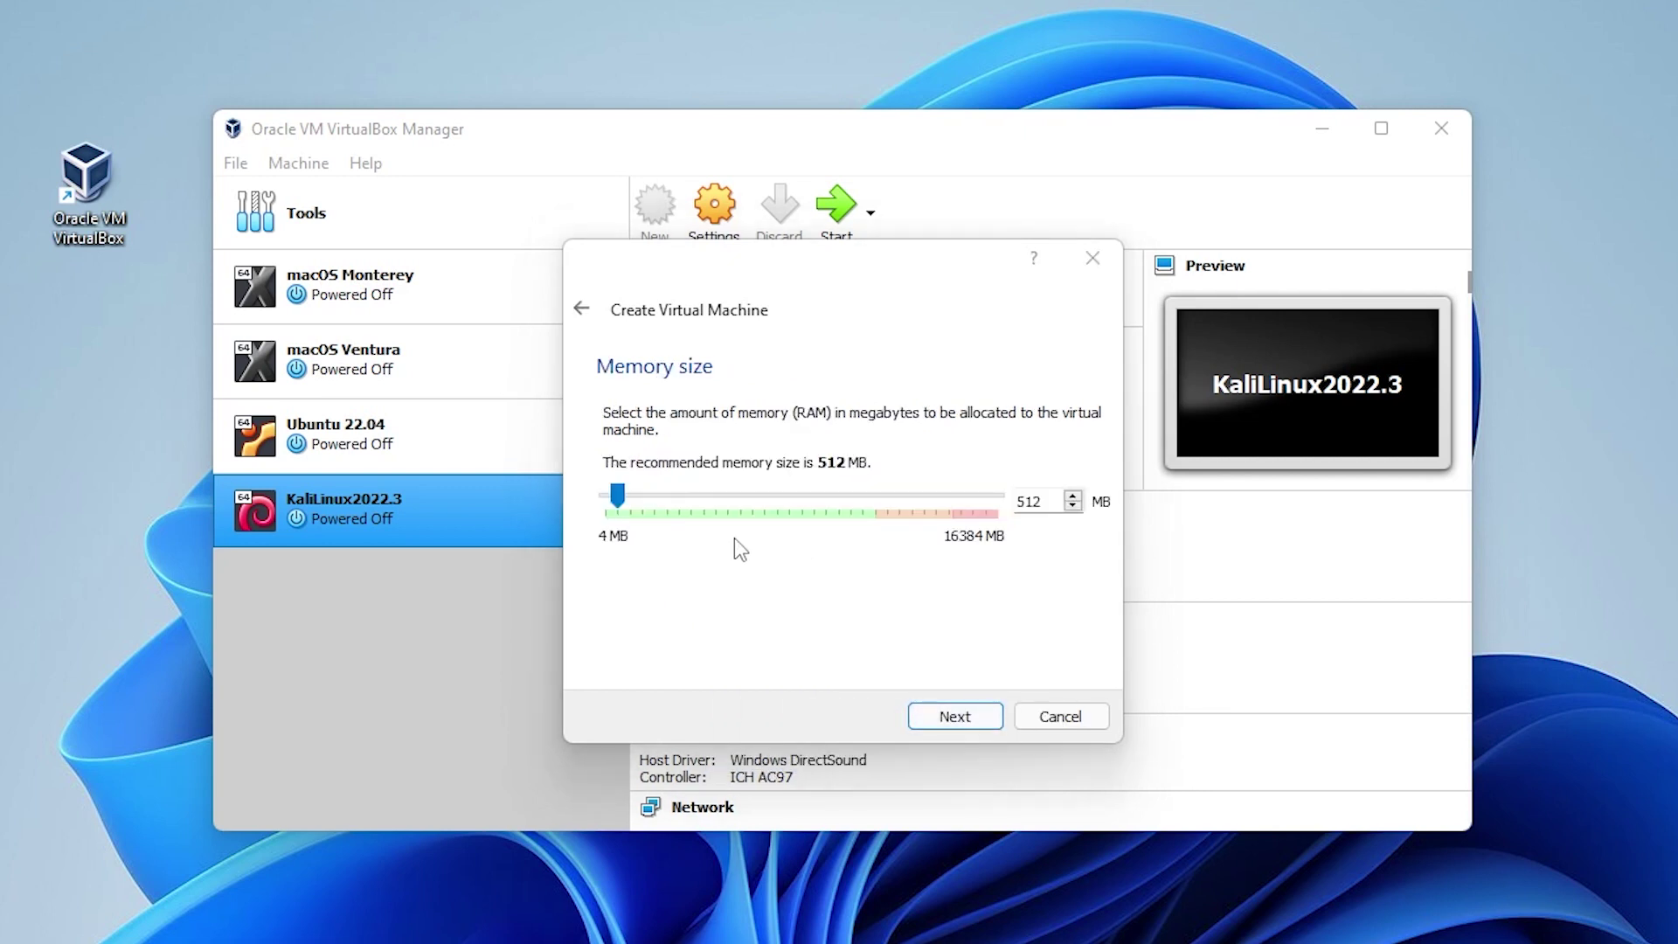
# Step: Allocate 4096 MB of memory and choose to create a new virtual hard disk
pyautogui.moveTo(619, 496); pyautogui.dragTo(710, 496)
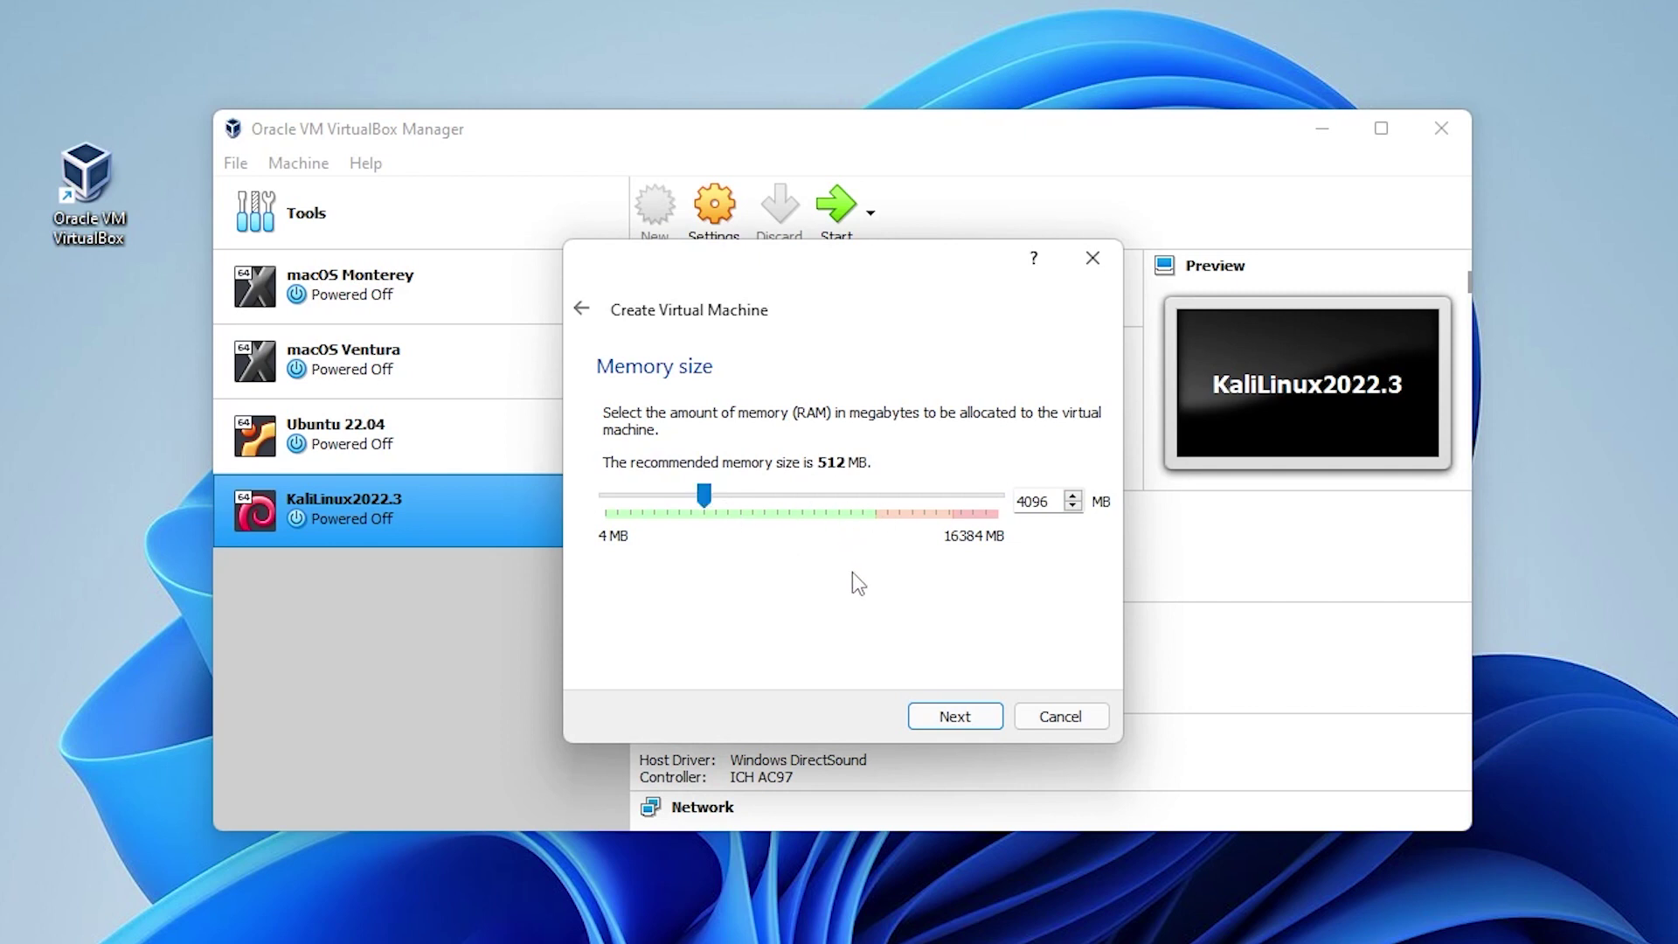
pyautogui.click(954, 718)
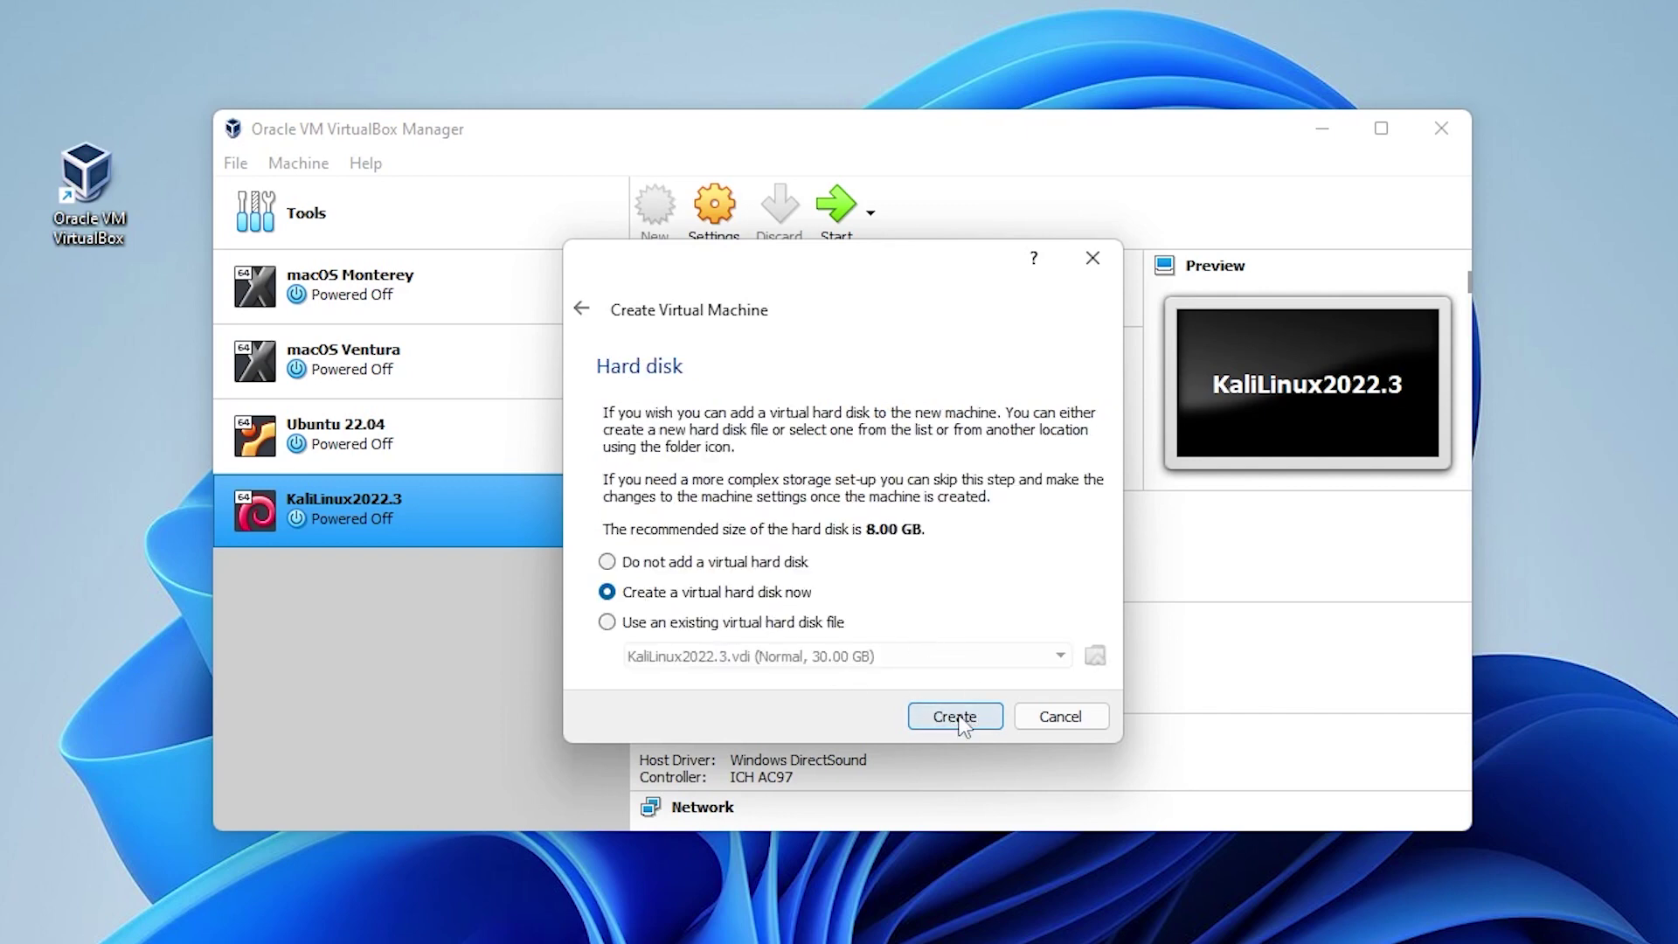
pyautogui.click(956, 715)
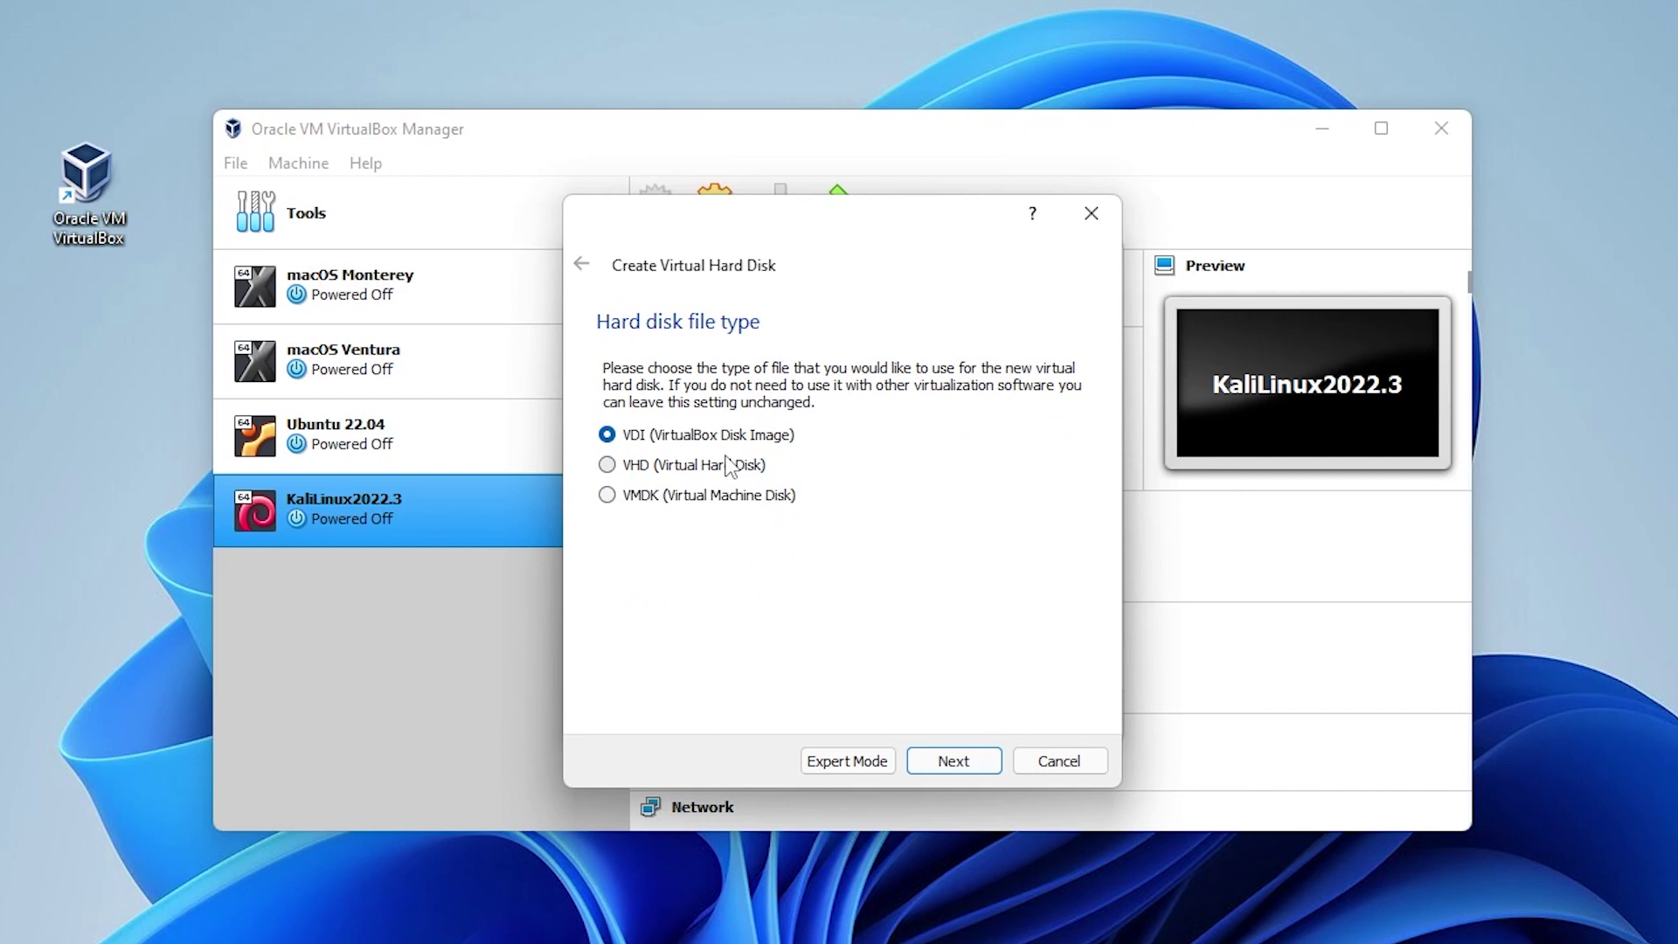
# Step: Keep VDI and dynamic allocation, set the disk size to 10 GB, and create it
pyautogui.click(954, 762)
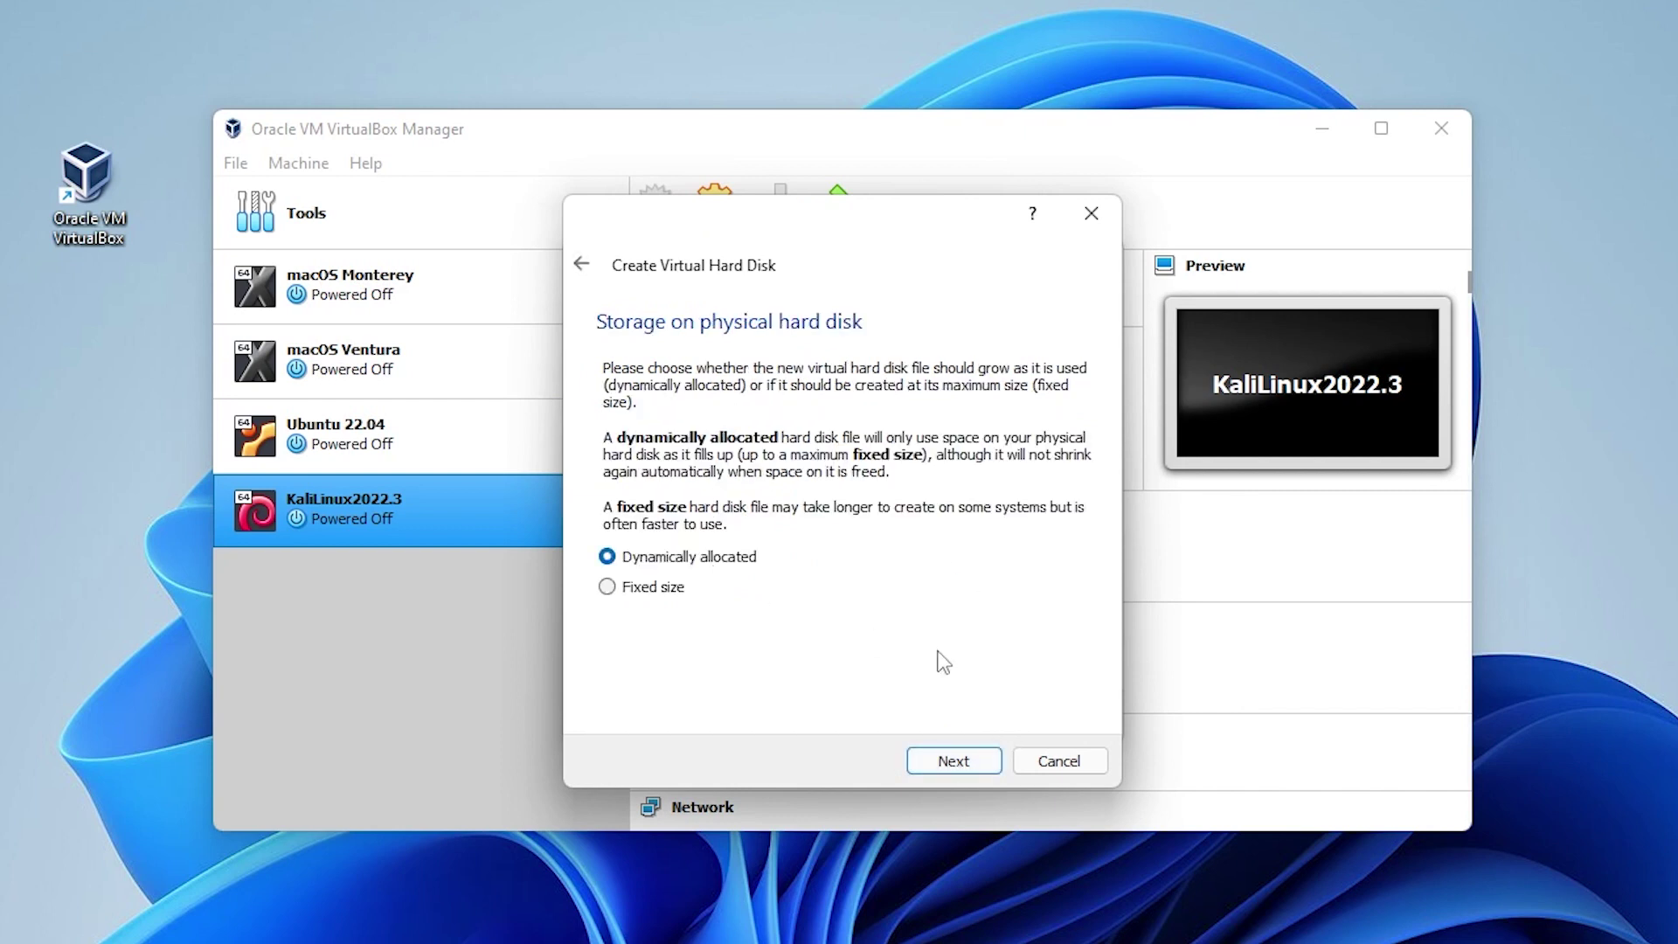
pyautogui.click(957, 762)
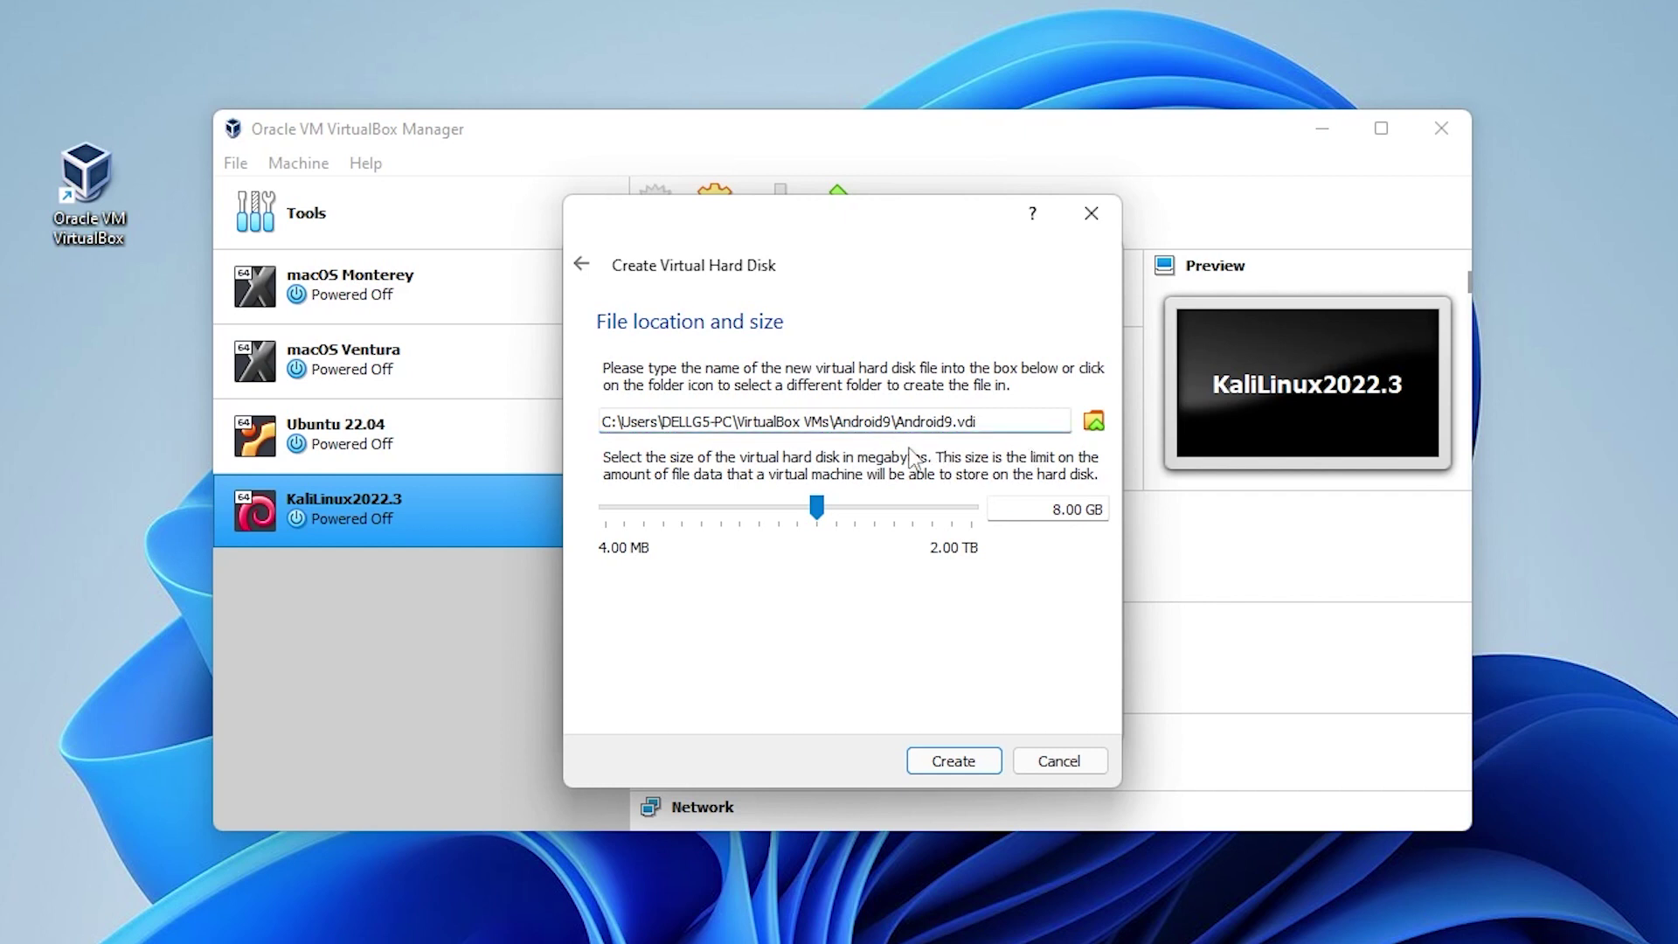
pyautogui.click(1054, 507)
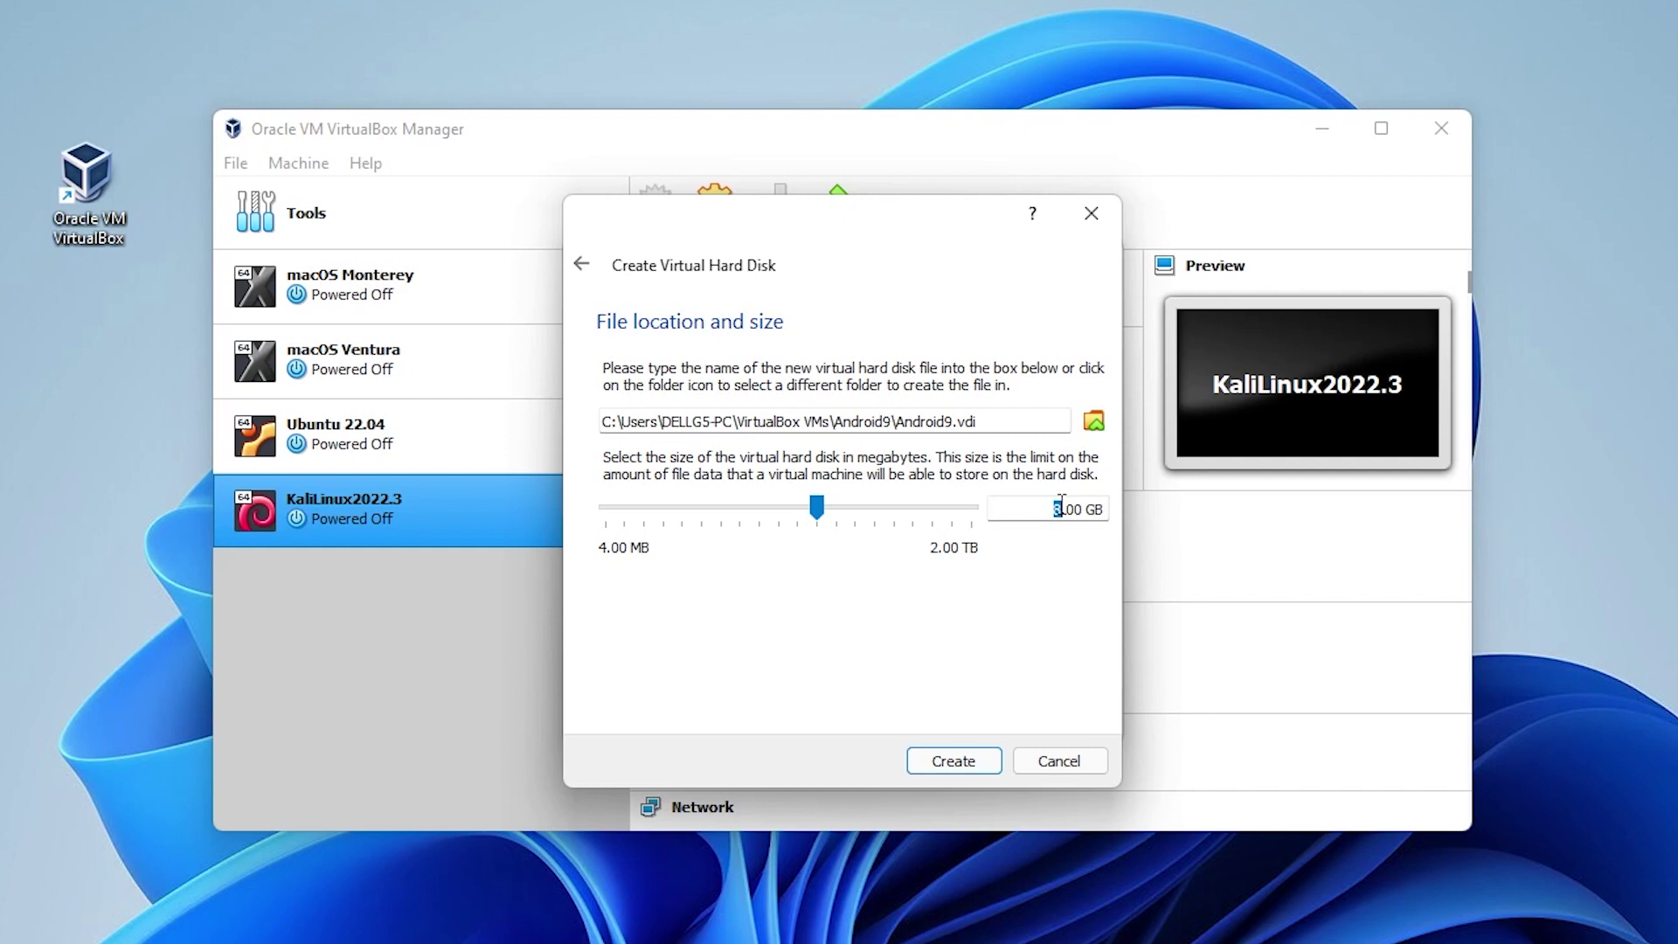
pyautogui.write('10')
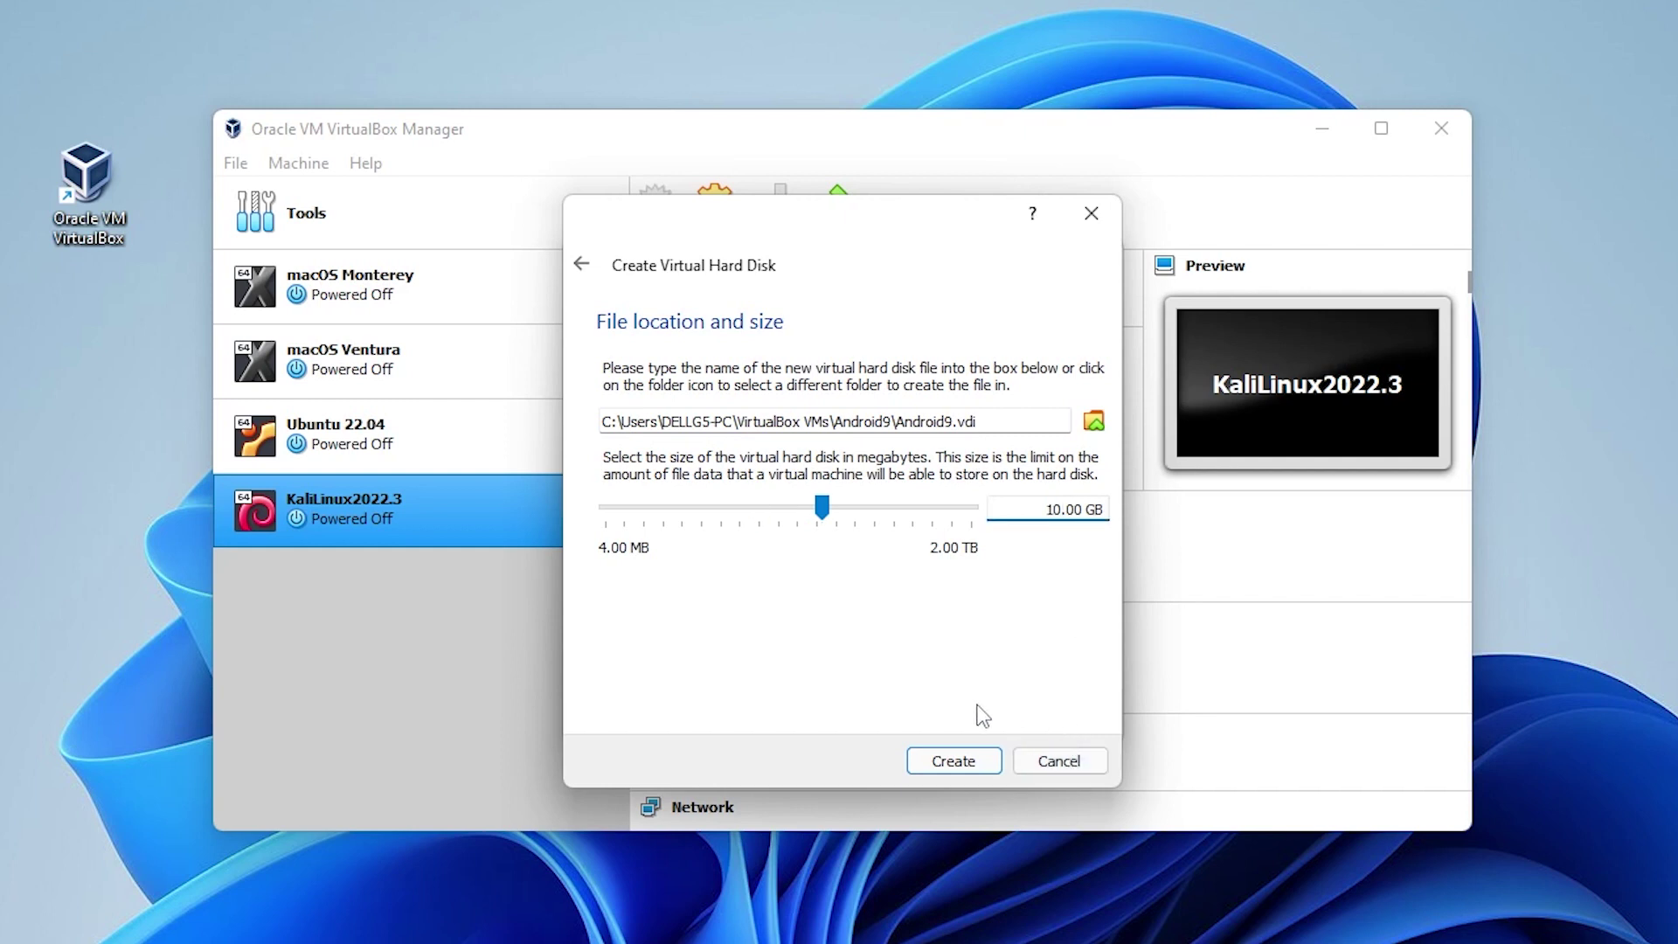
pyautogui.click(953, 766)
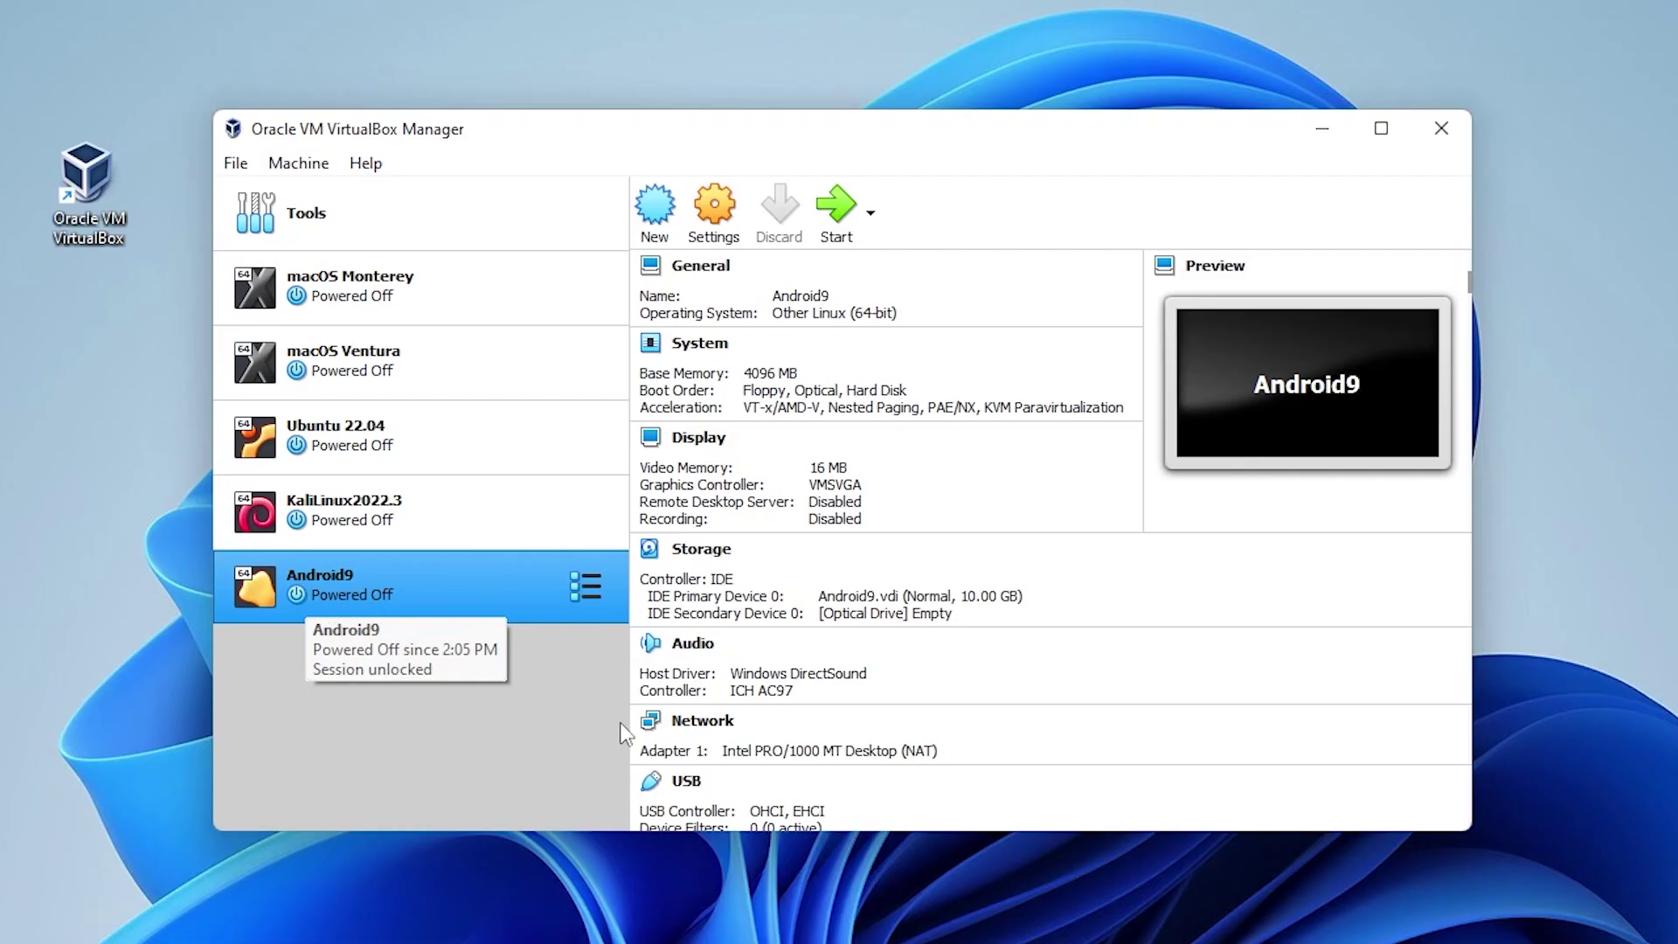
# Step: In Android9's System settings, set the processor count to 8
pyautogui.click(717, 210)
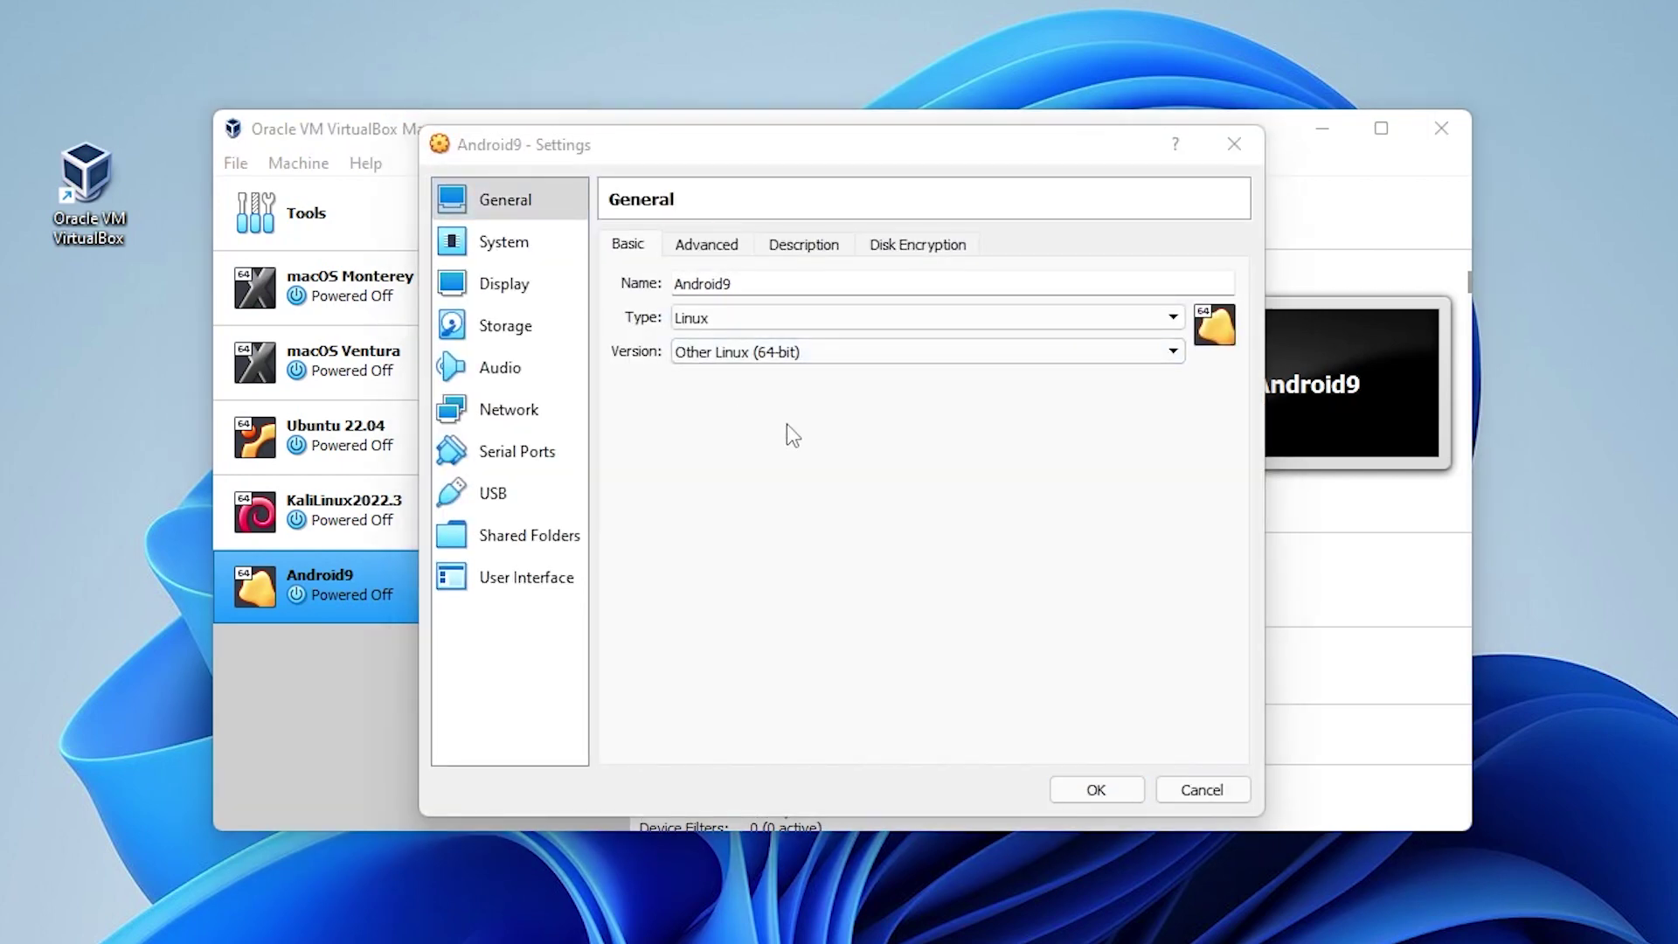
pyautogui.click(507, 254)
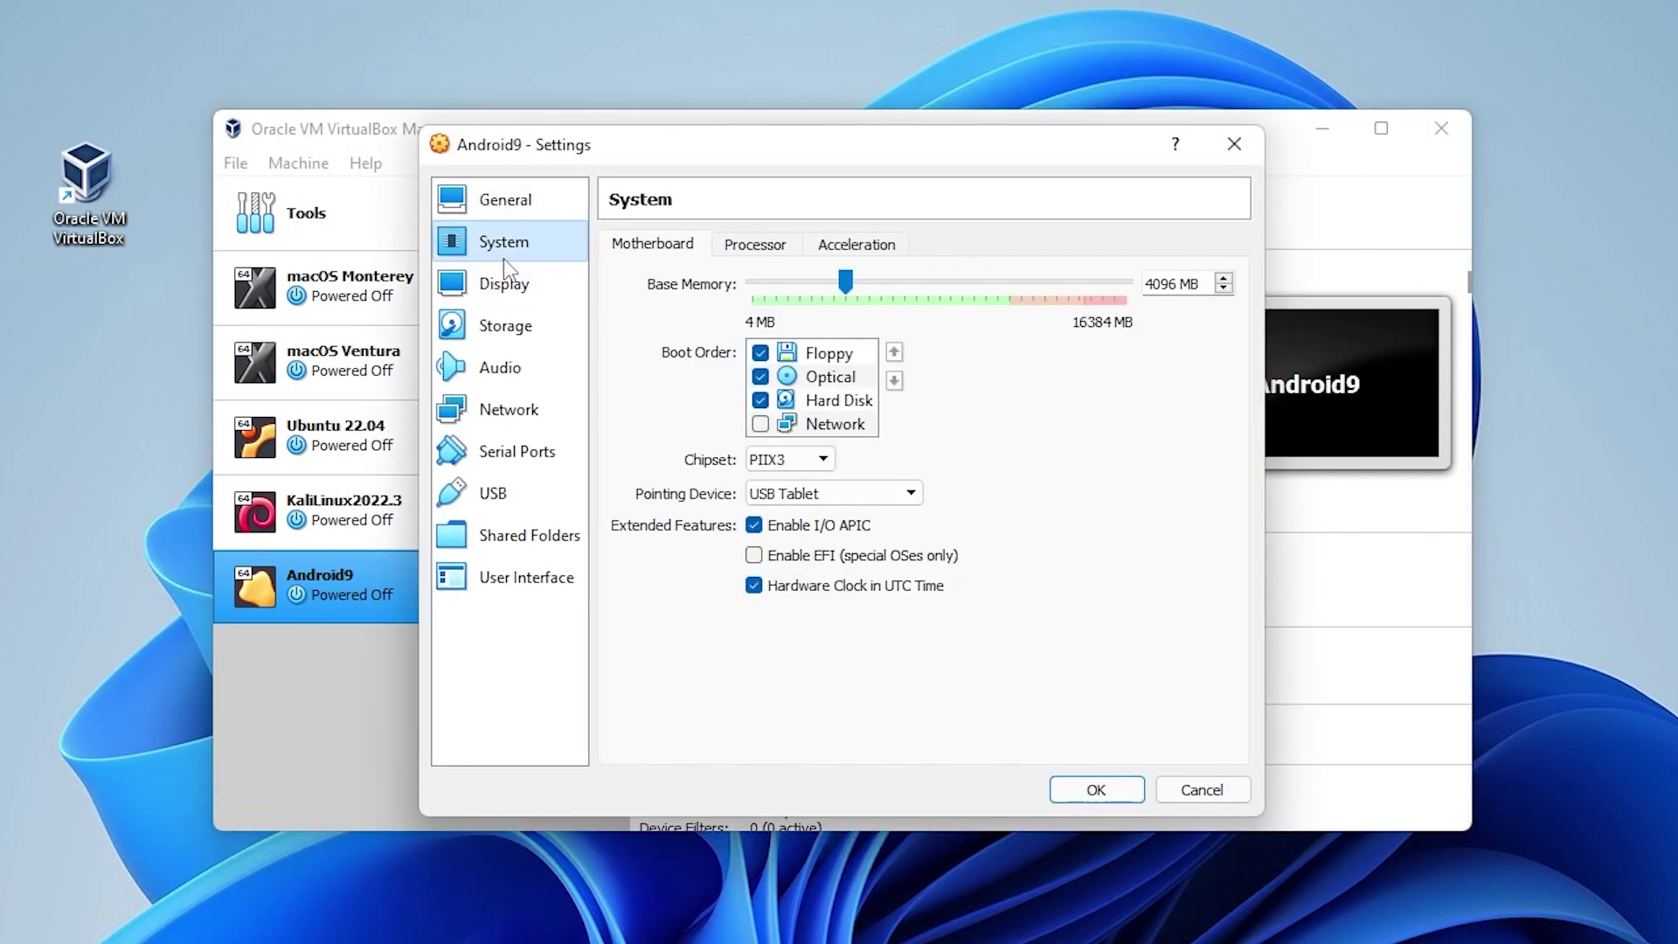
pyautogui.click(754, 245)
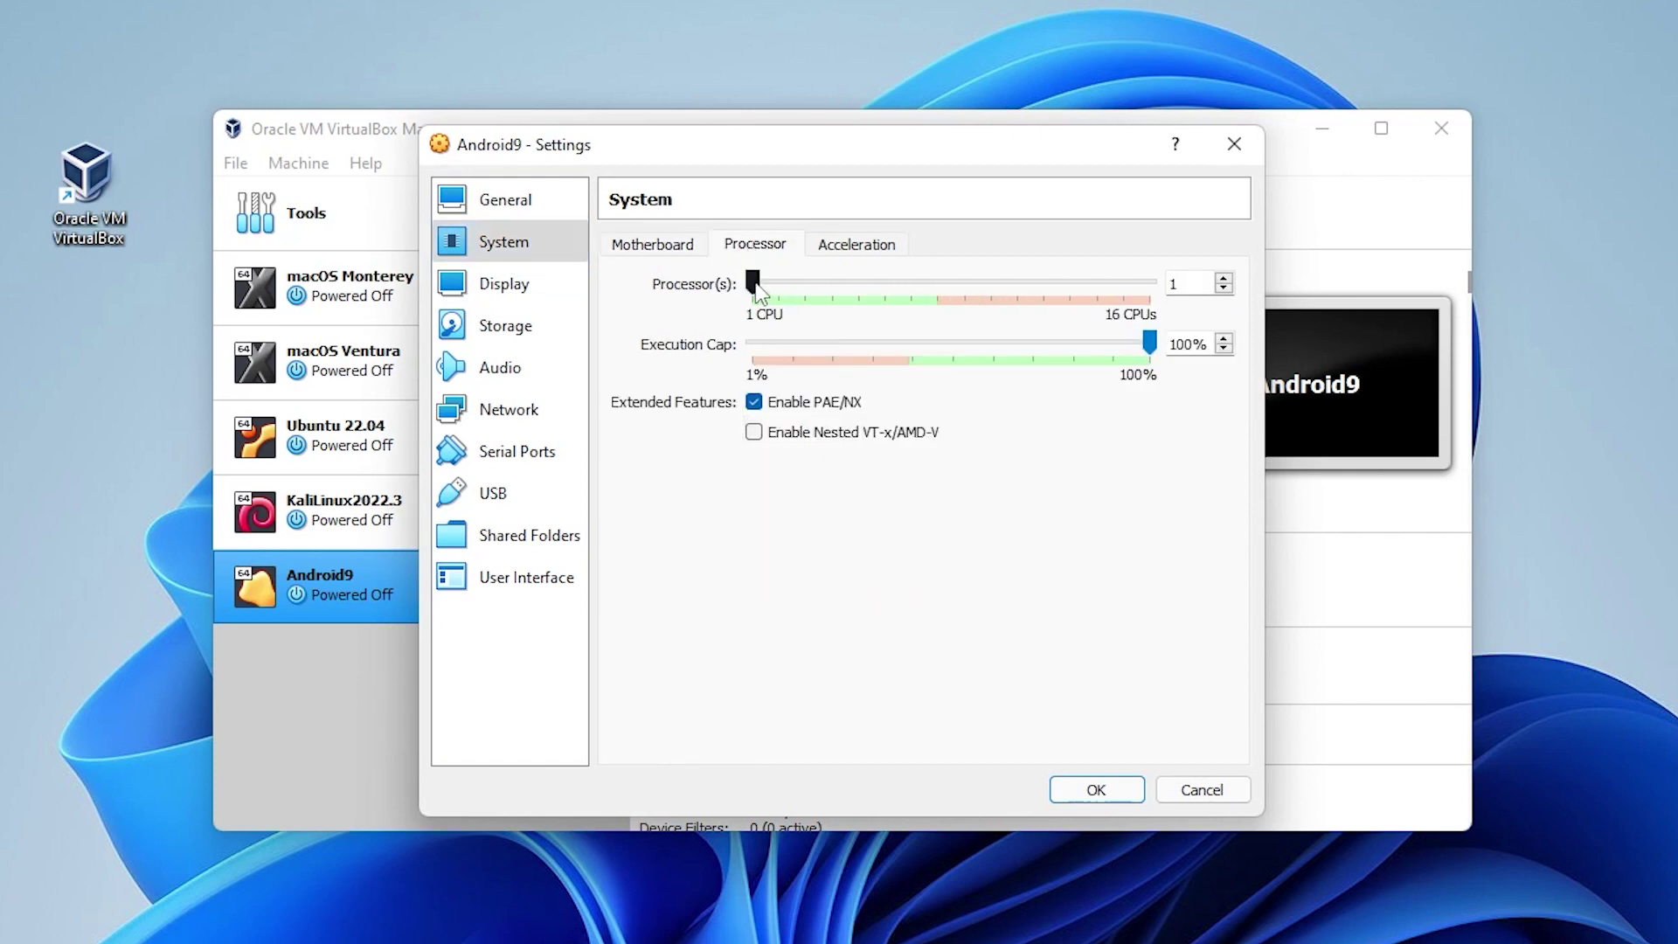
pyautogui.moveTo(756, 286); pyautogui.dragTo(777, 289)
pyautogui.moveTo(779, 285); pyautogui.dragTo(936, 285)
# Step: Set the paravirtualization interface to KVM under Acceleration
pyautogui.click(847, 247)
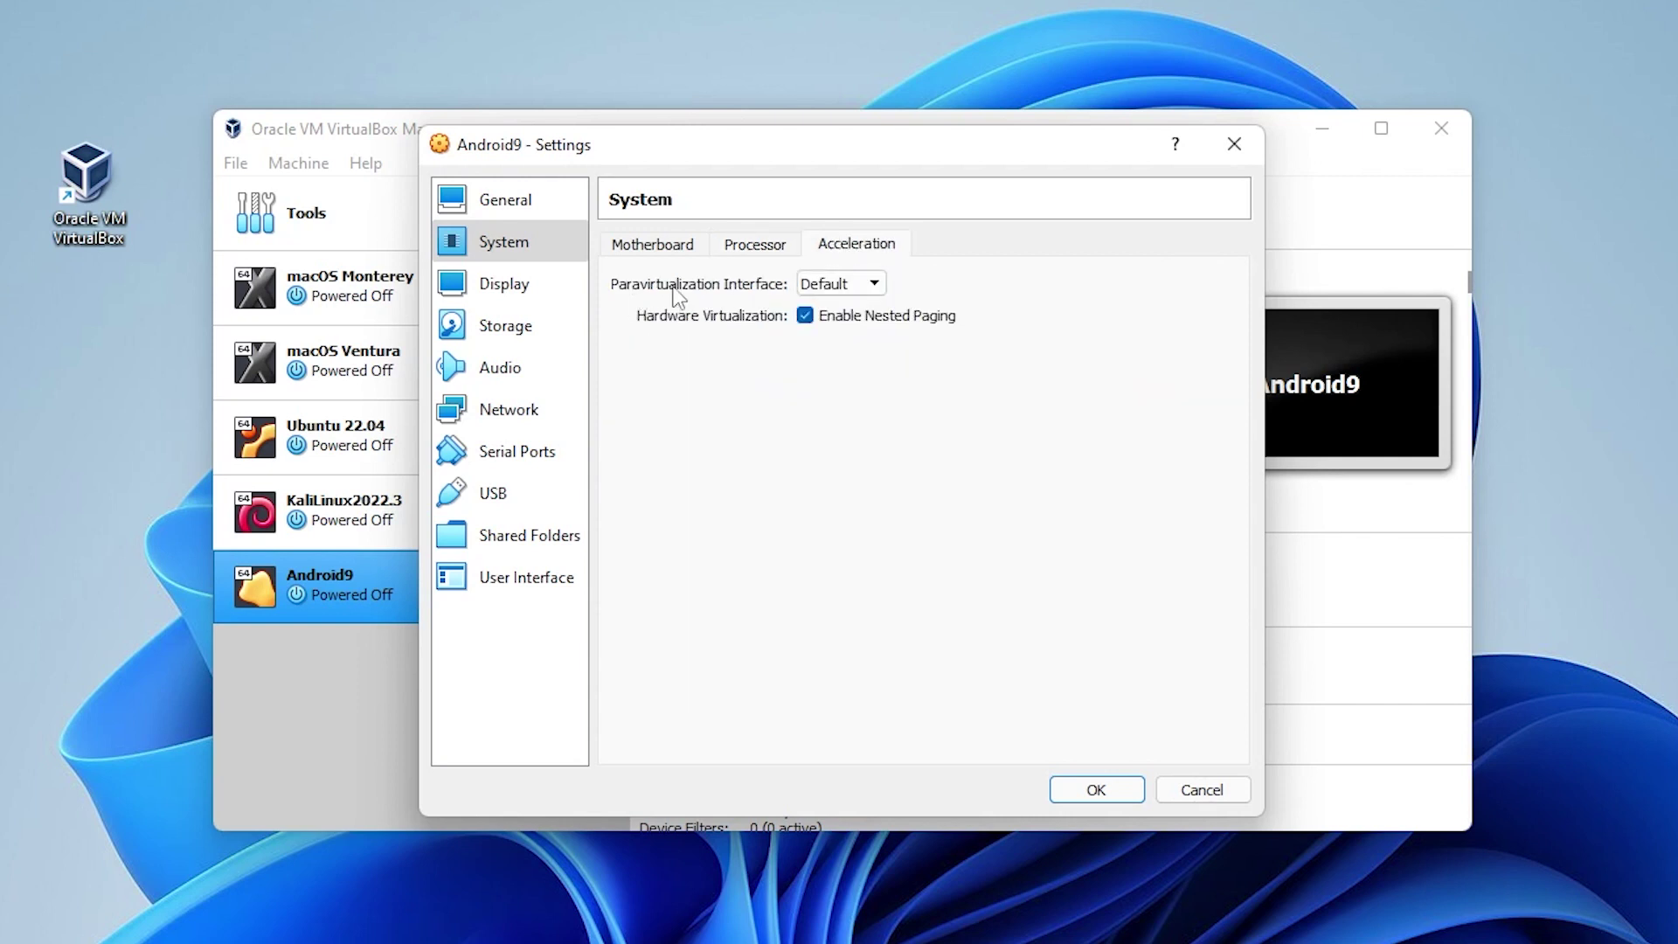
pyautogui.click(853, 285)
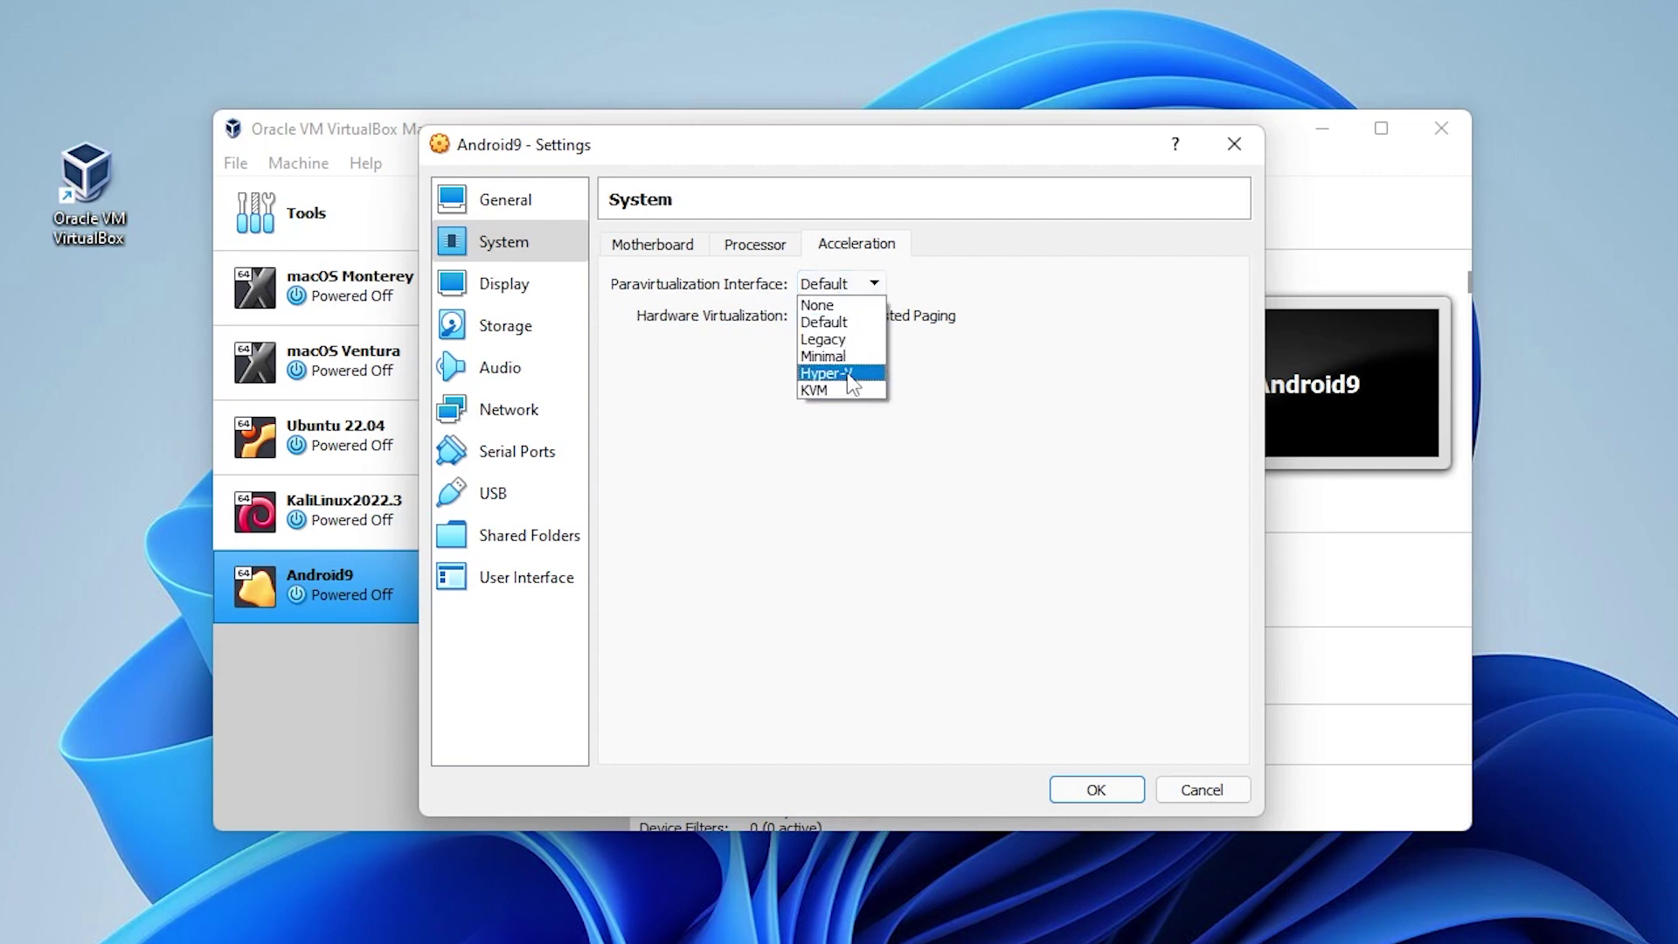
pyautogui.click(843, 391)
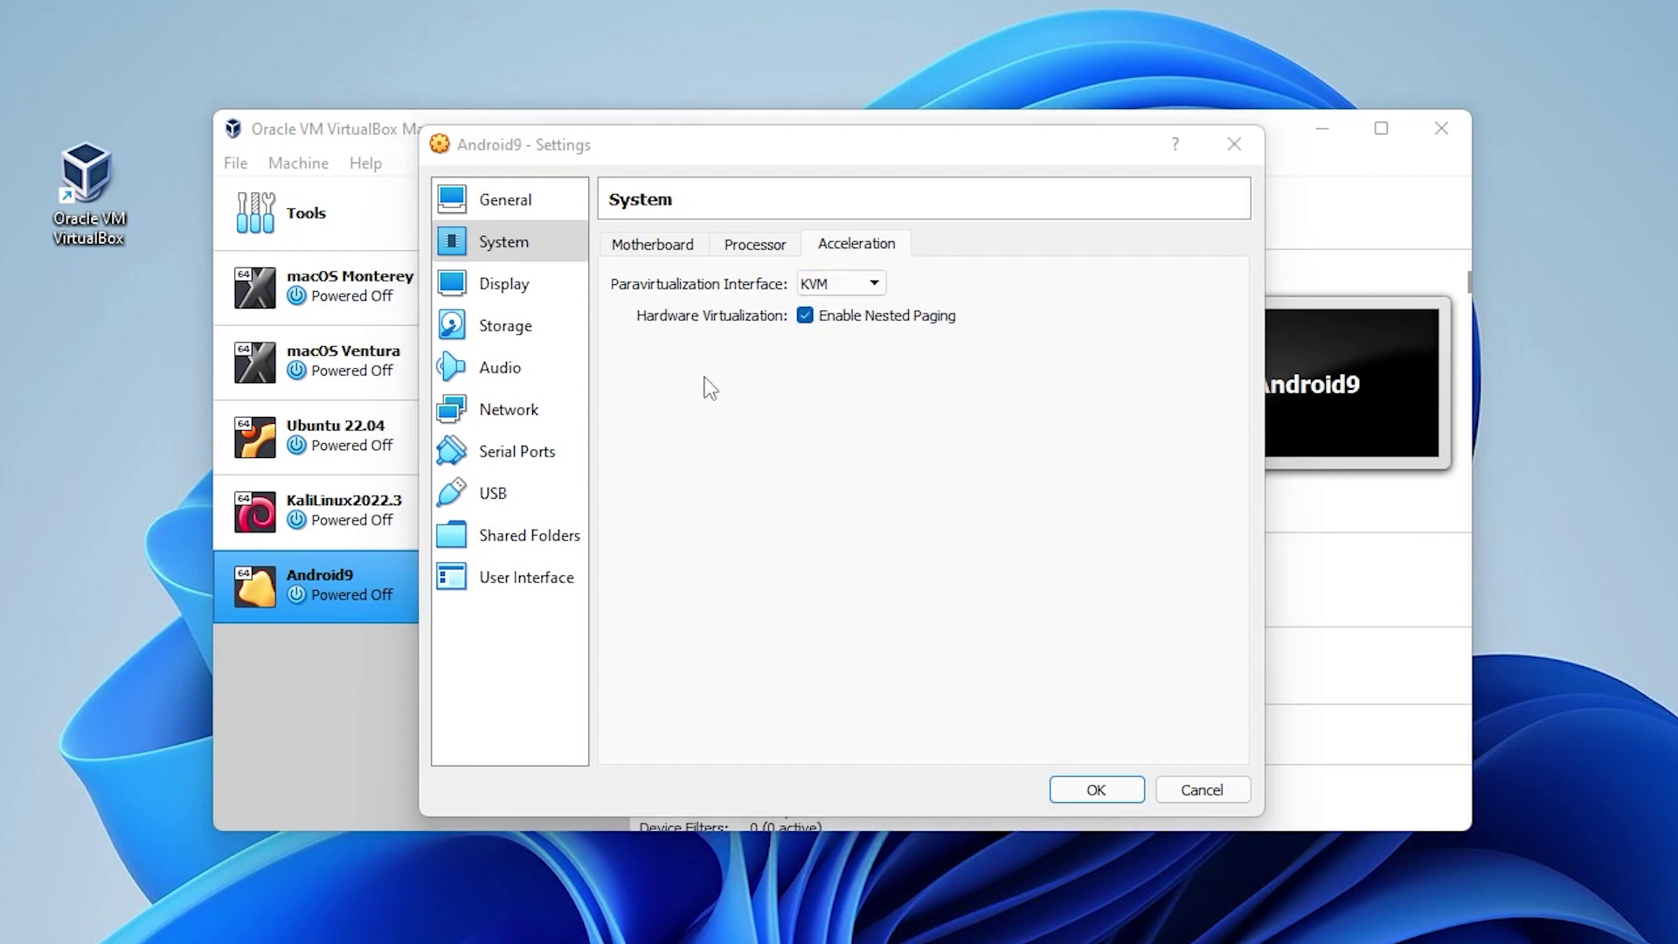
pyautogui.click(509, 286)
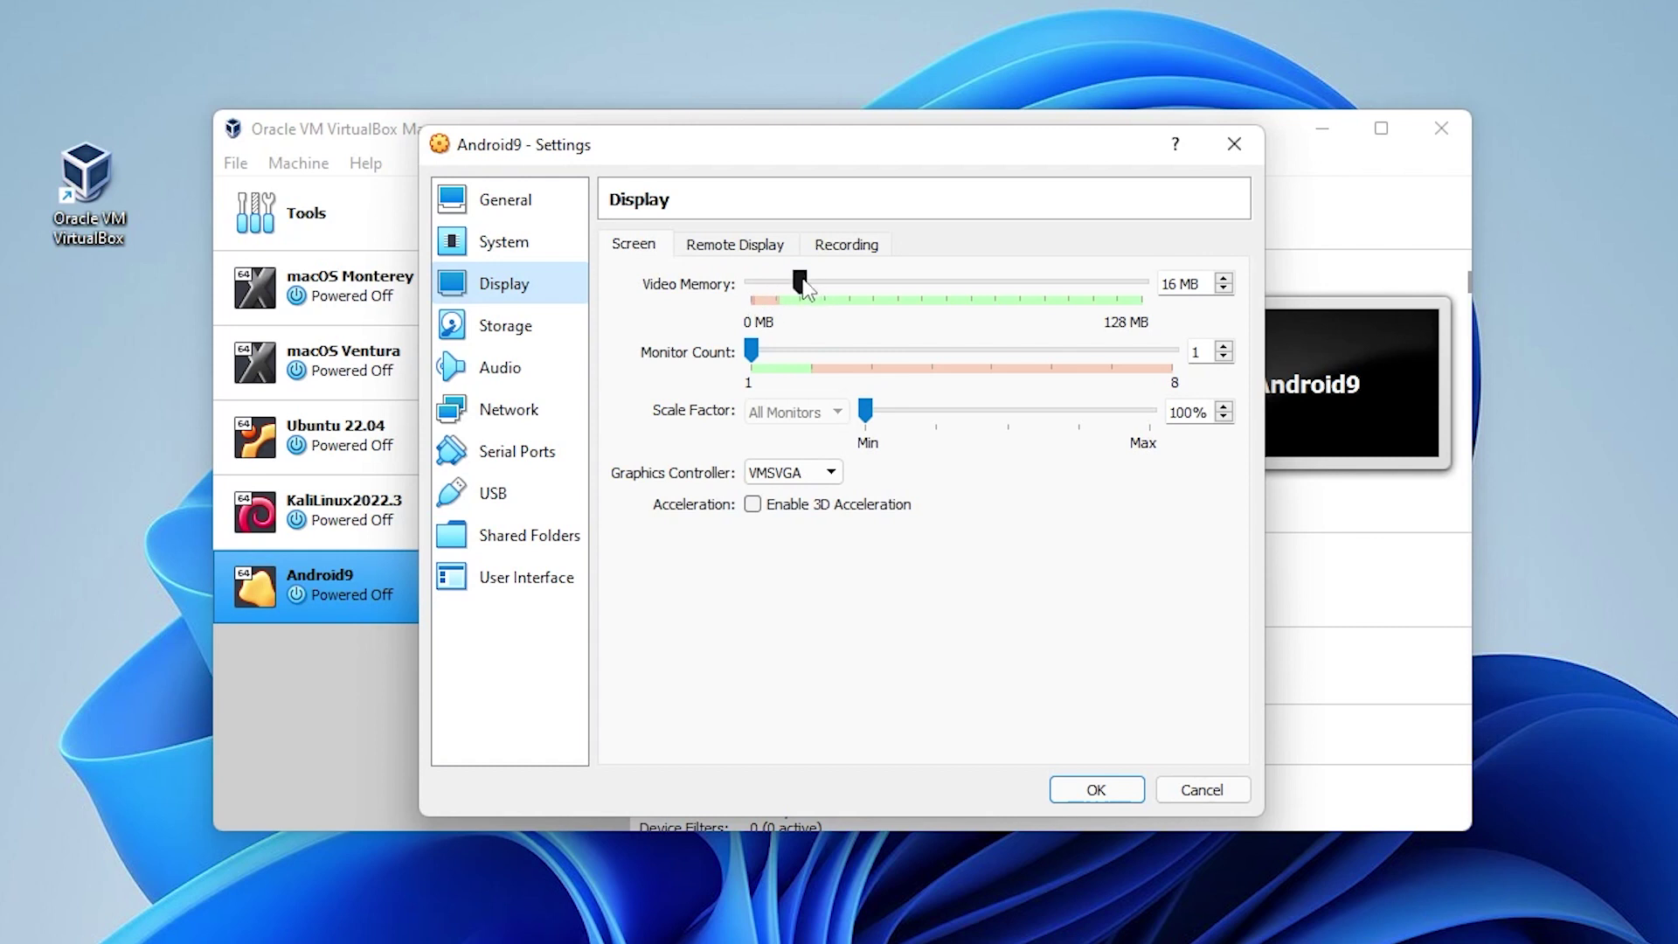
# Step: Raise video memory to 128 MB and set the graphics controller to VBoxSVGA
pyautogui.moveTo(800, 283); pyautogui.dragTo(1157, 302)
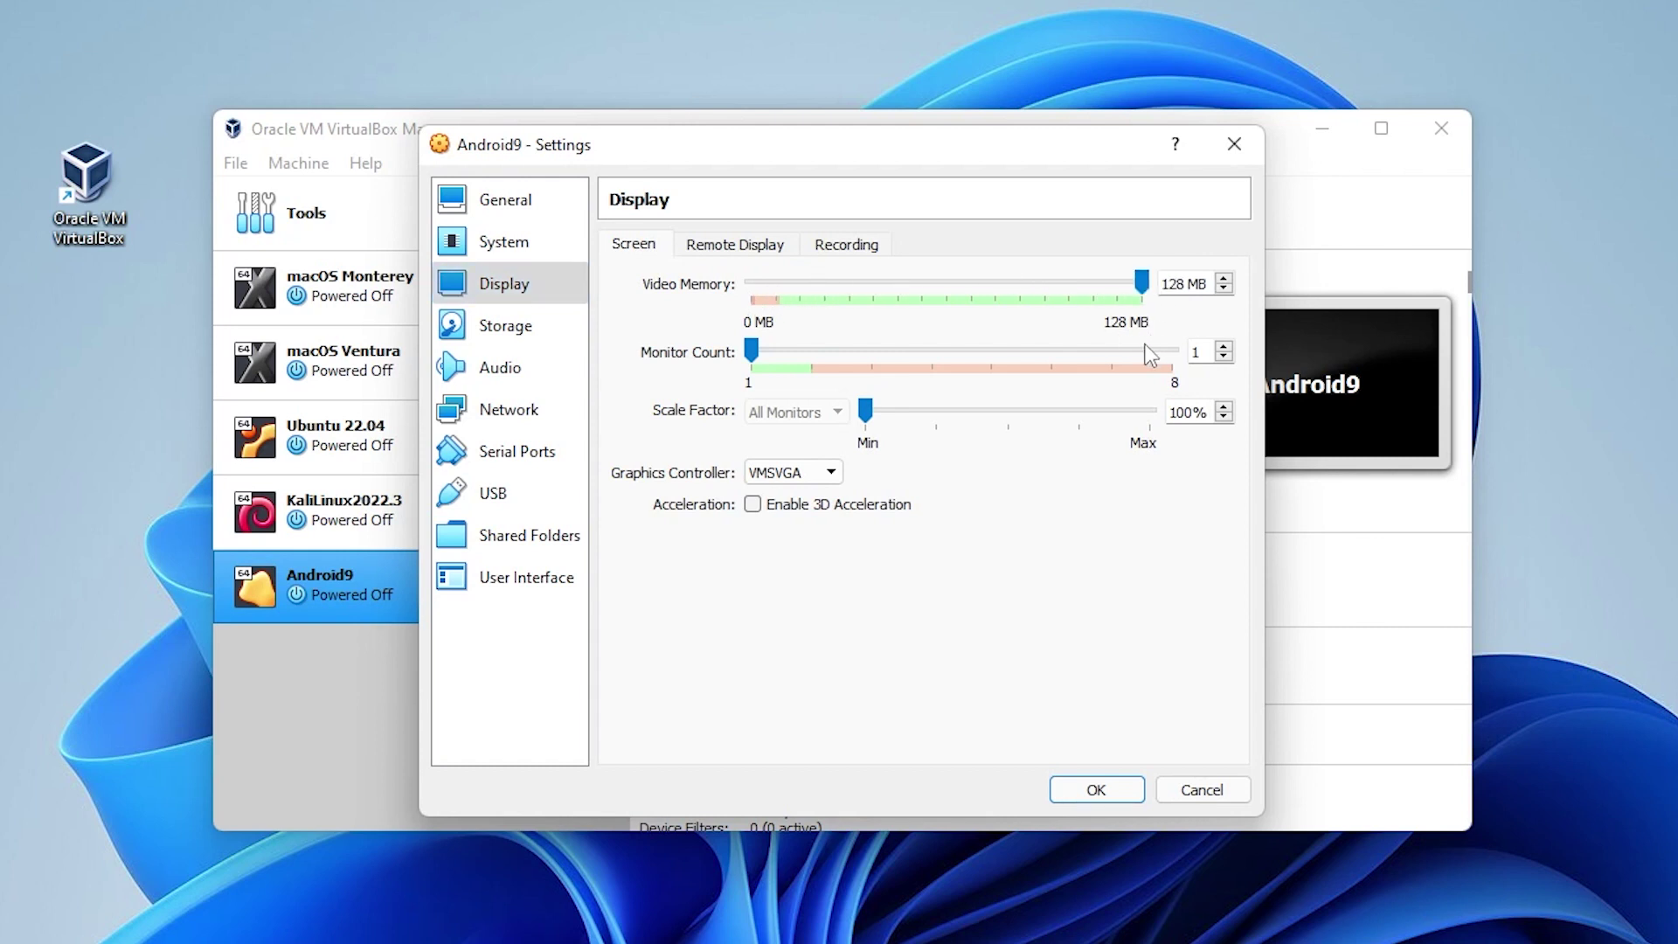
pyautogui.moveTo(1138, 327)
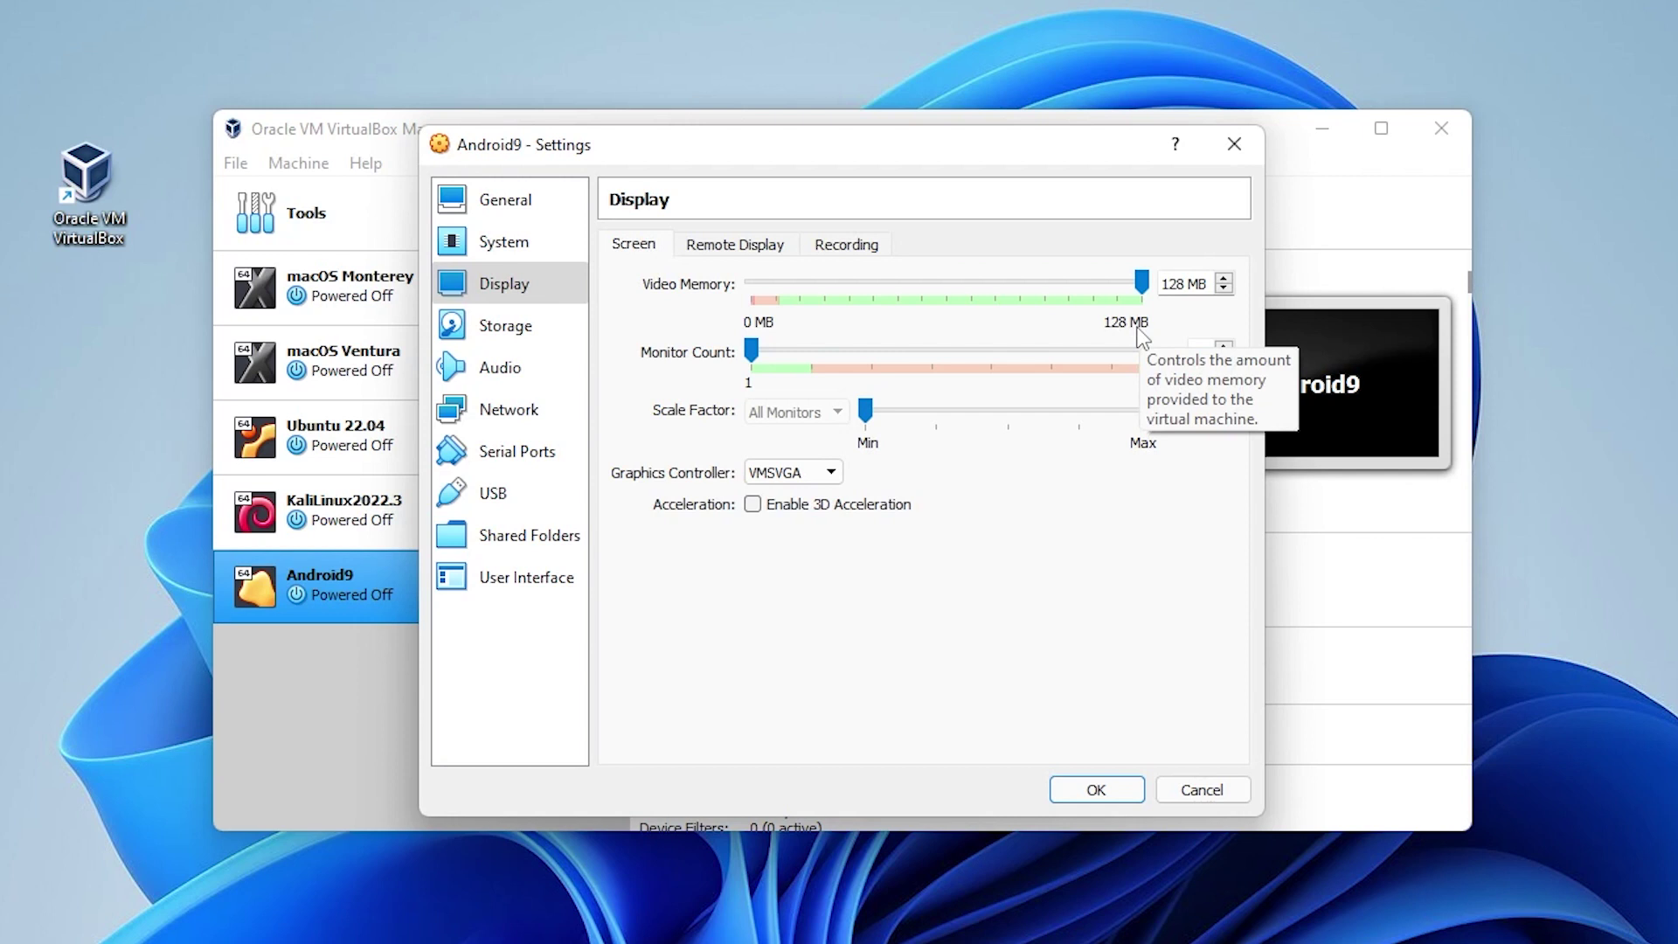
pyautogui.click(807, 484)
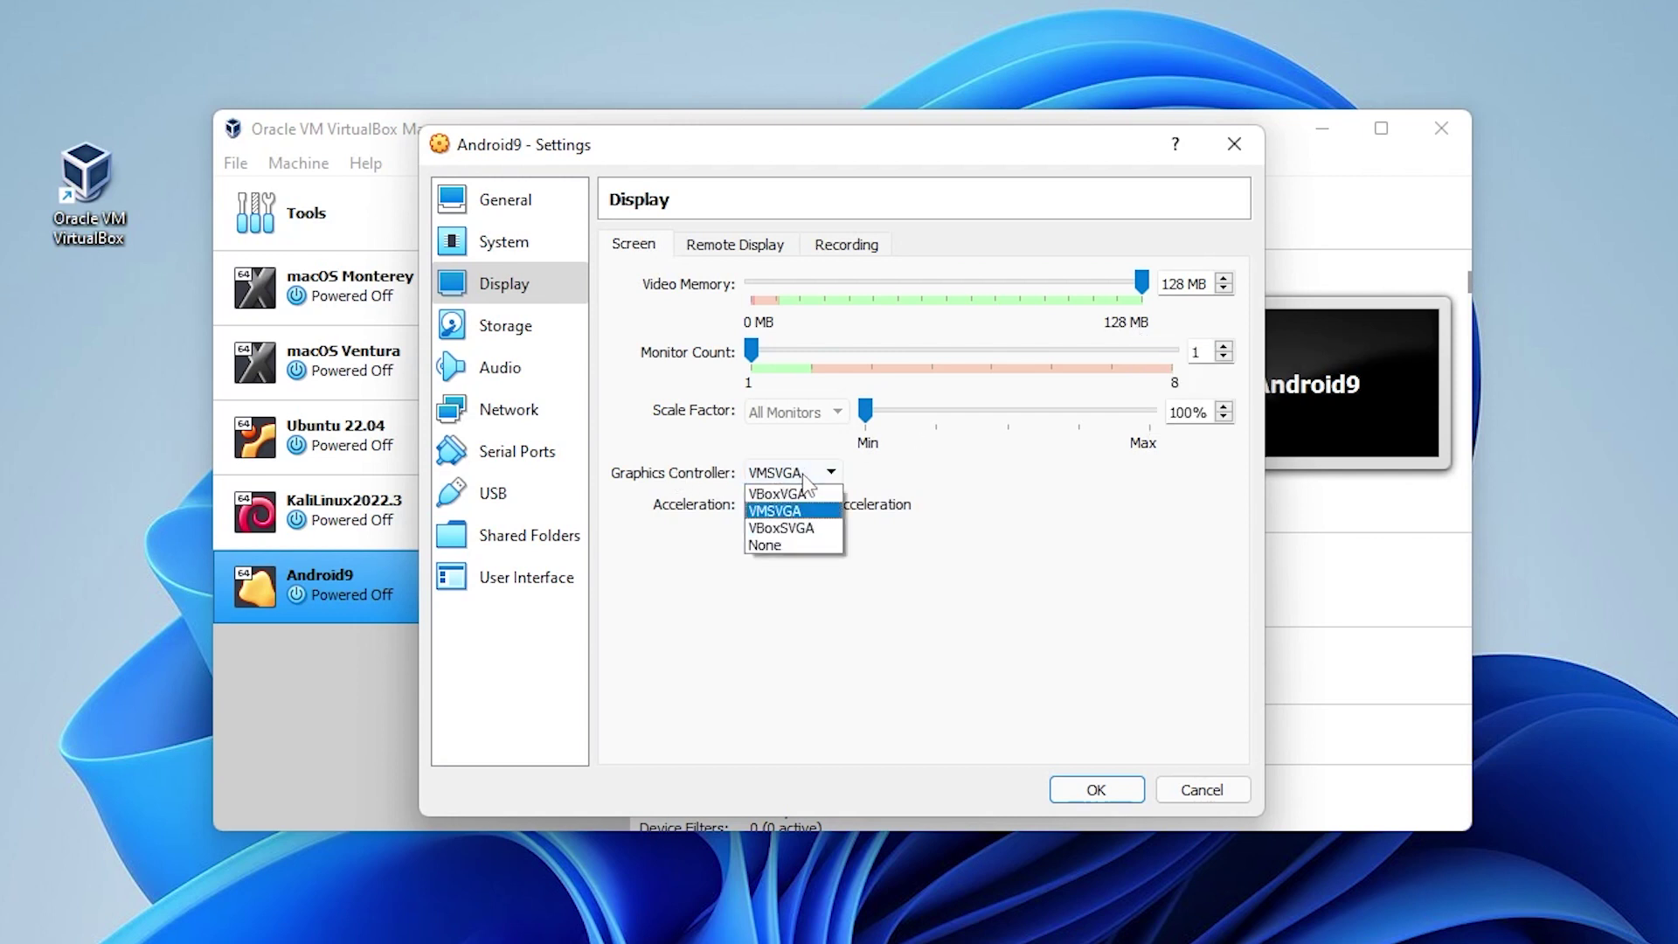
pyautogui.click(828, 533)
pyautogui.click(507, 327)
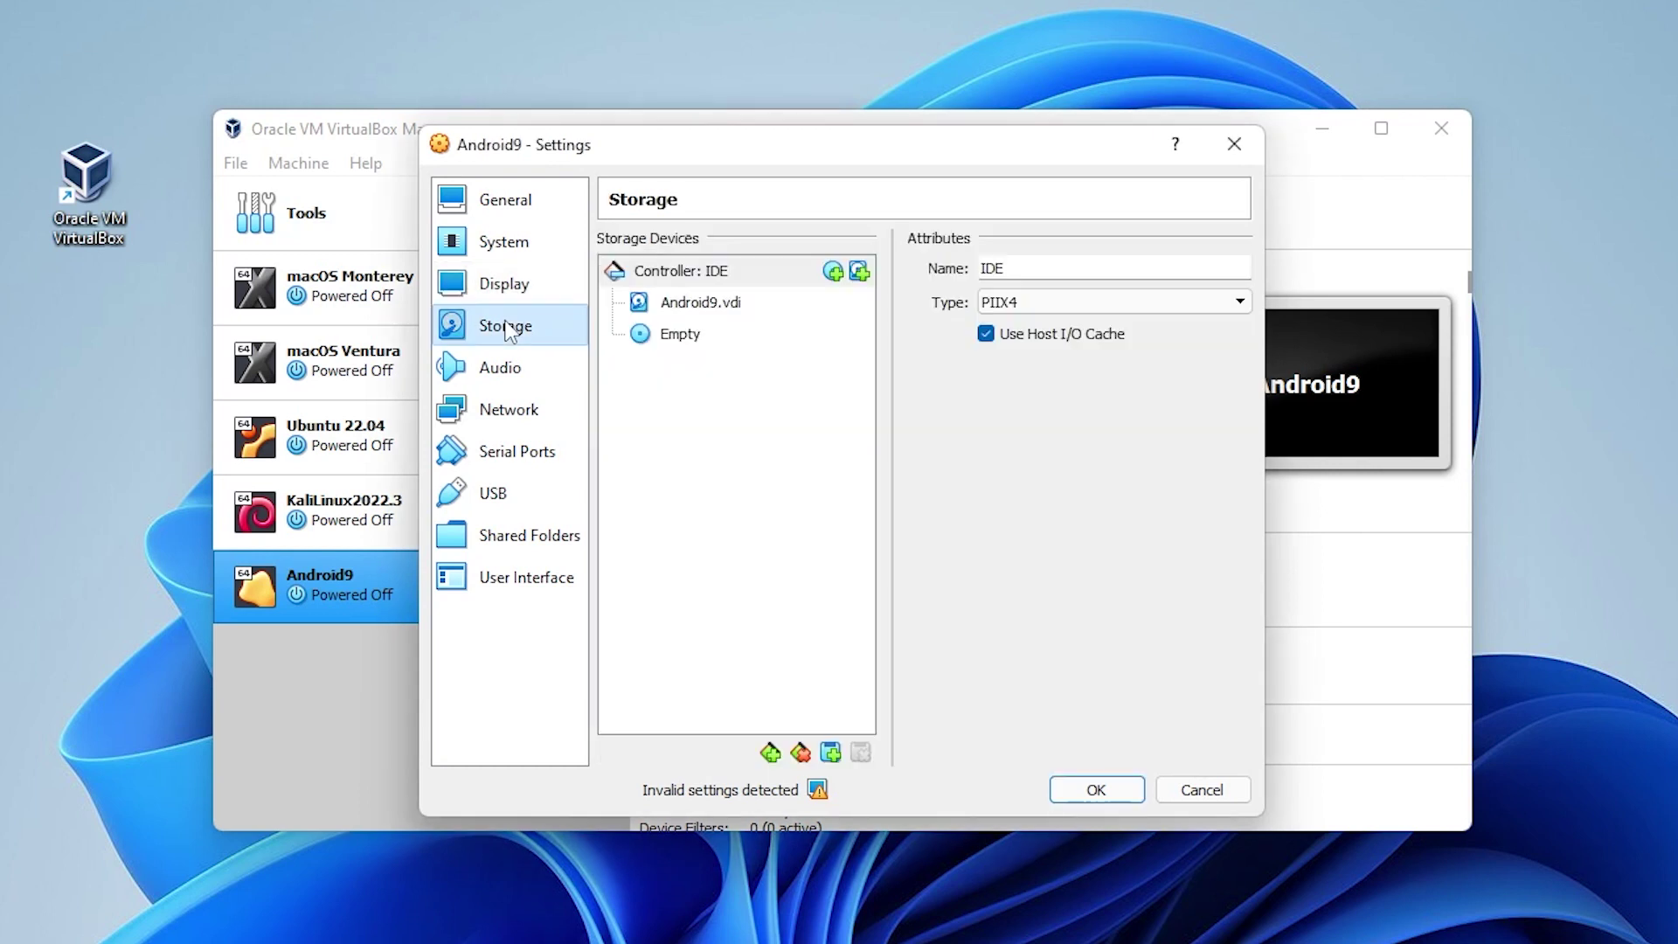
# Step: Insert android-x86_64-9.0-r2.iso into the empty optical drive and save the settings
pyautogui.click(647, 344)
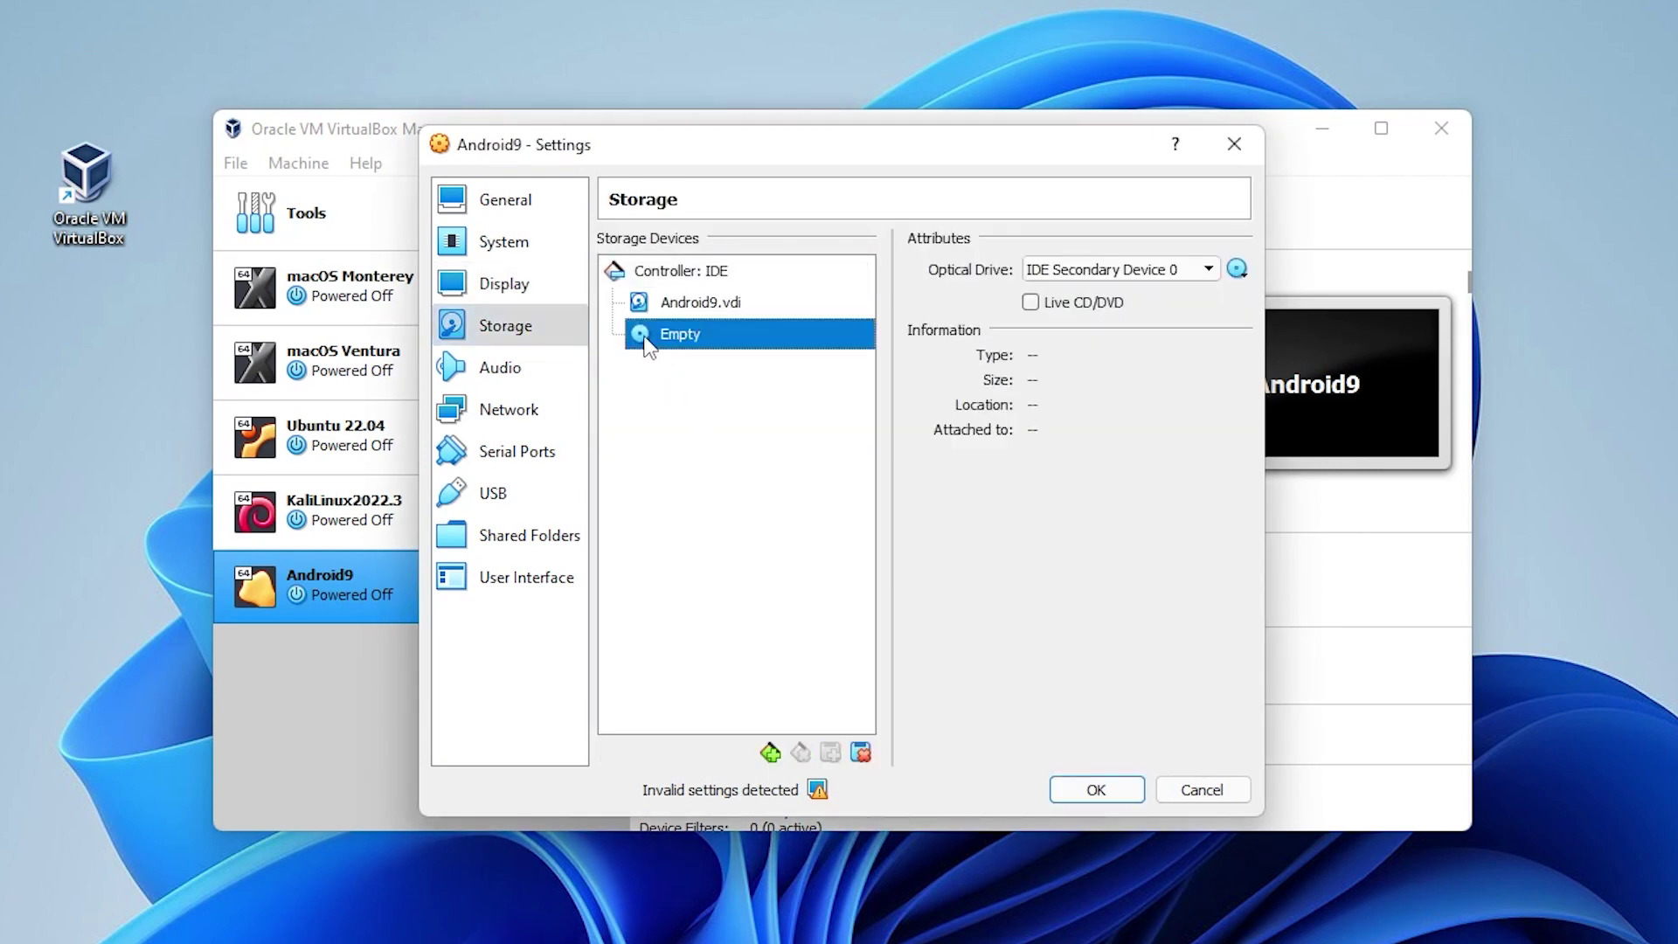
pyautogui.click(1236, 268)
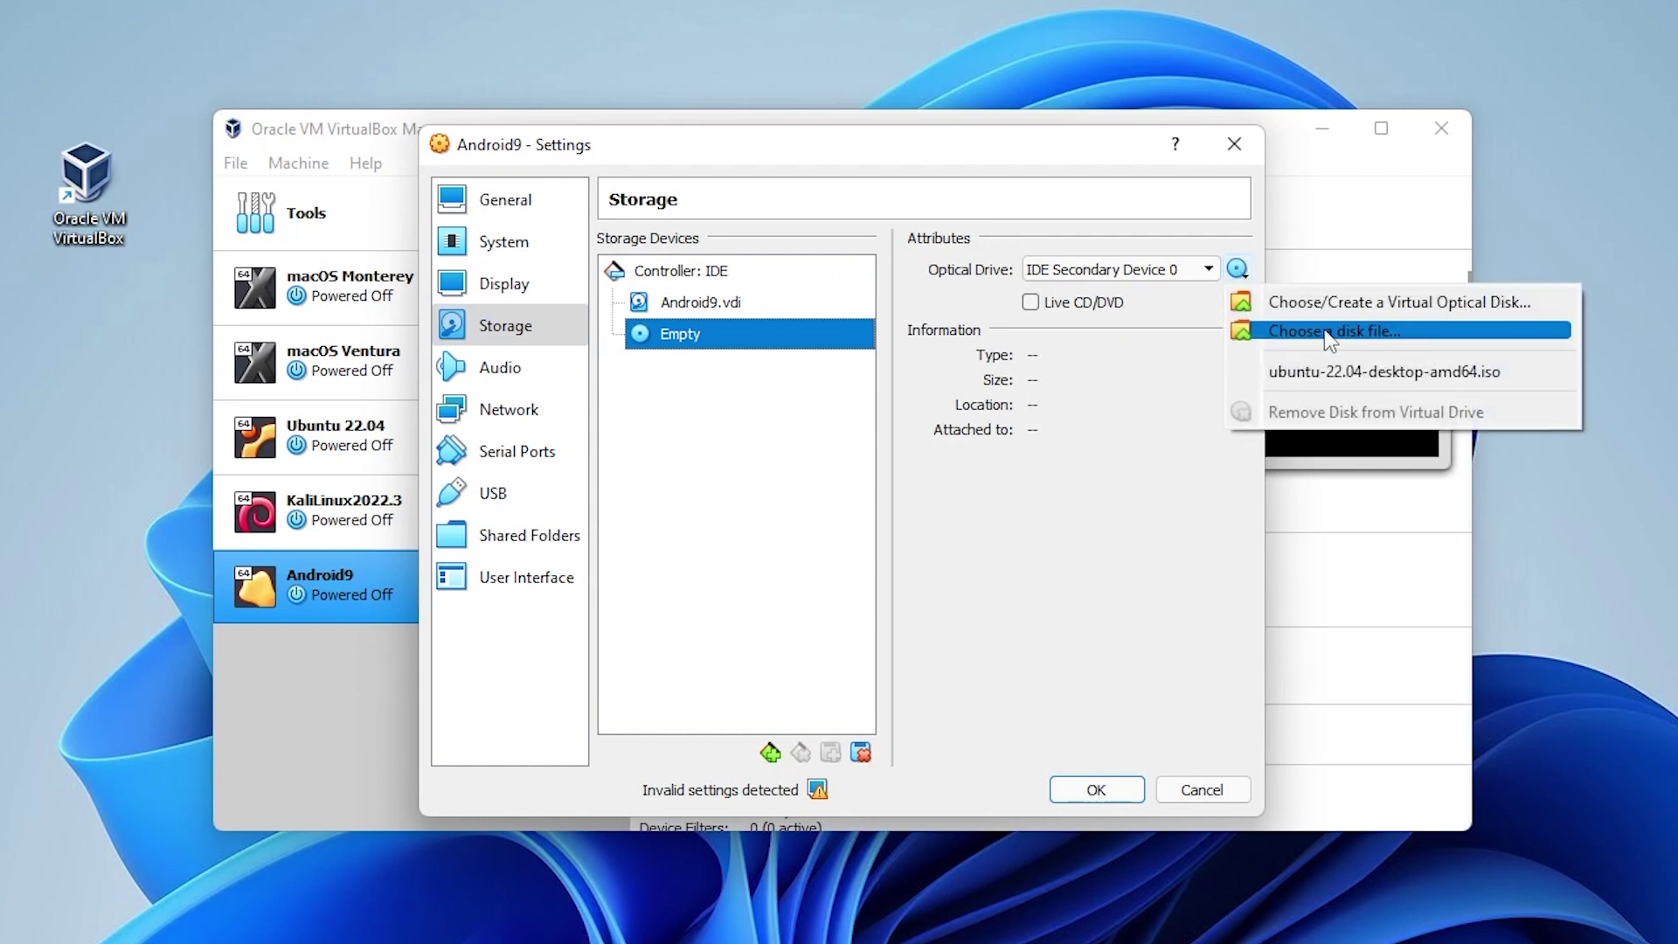
pyautogui.click(1326, 337)
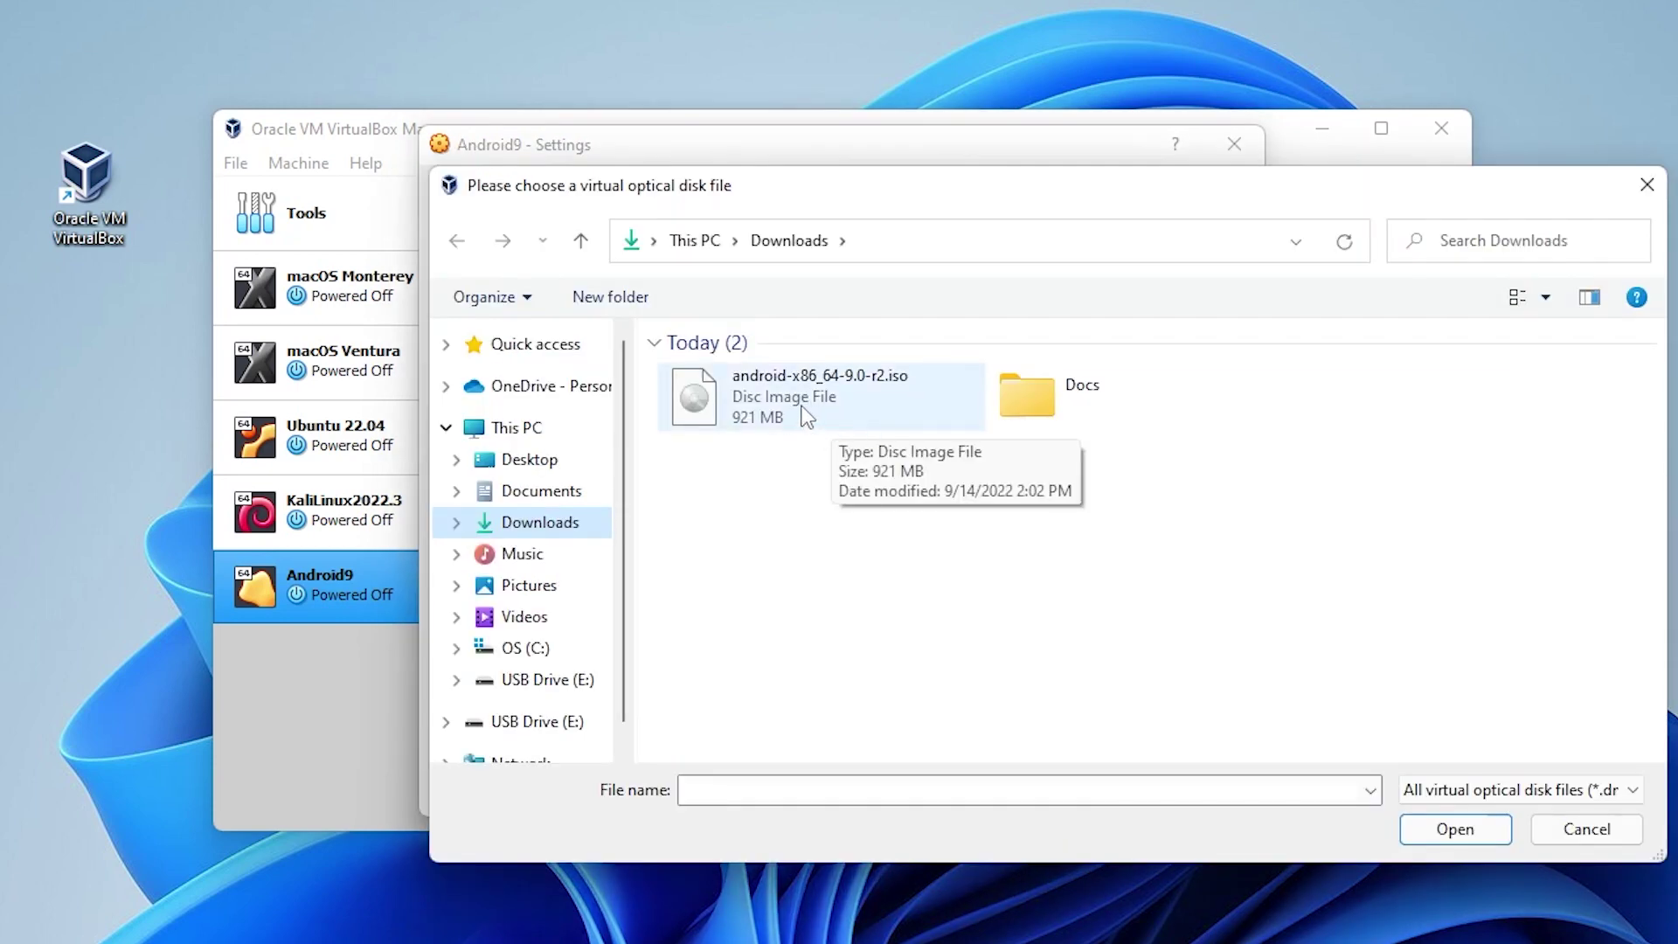
pyautogui.click(787, 401)
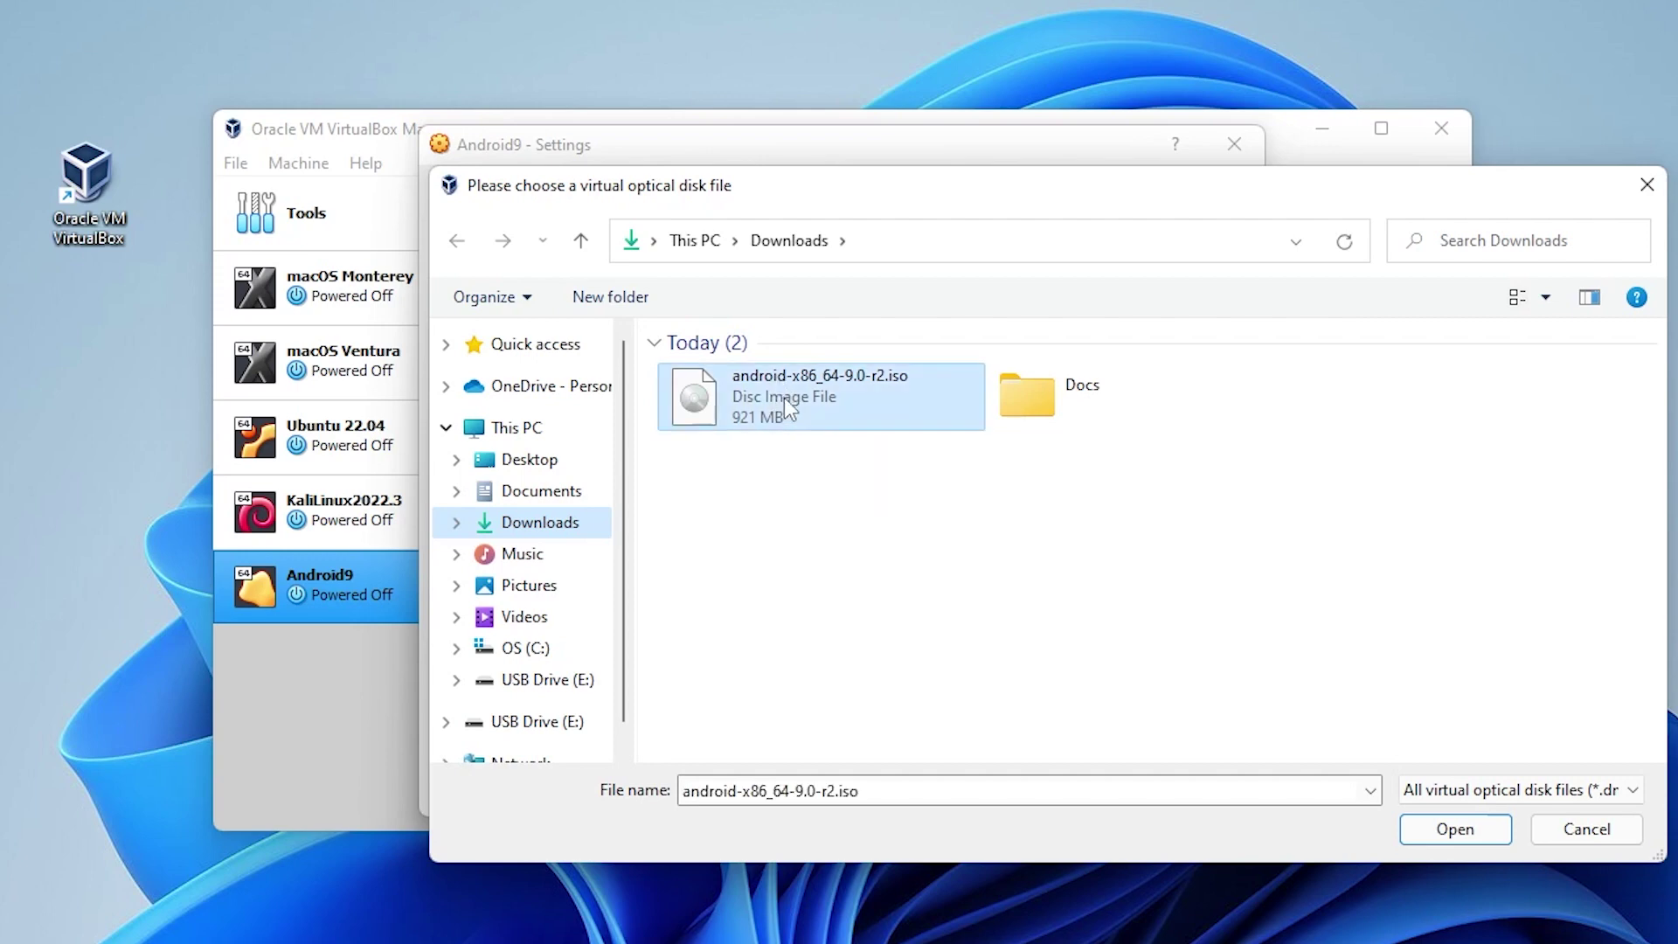
pyautogui.click(1465, 832)
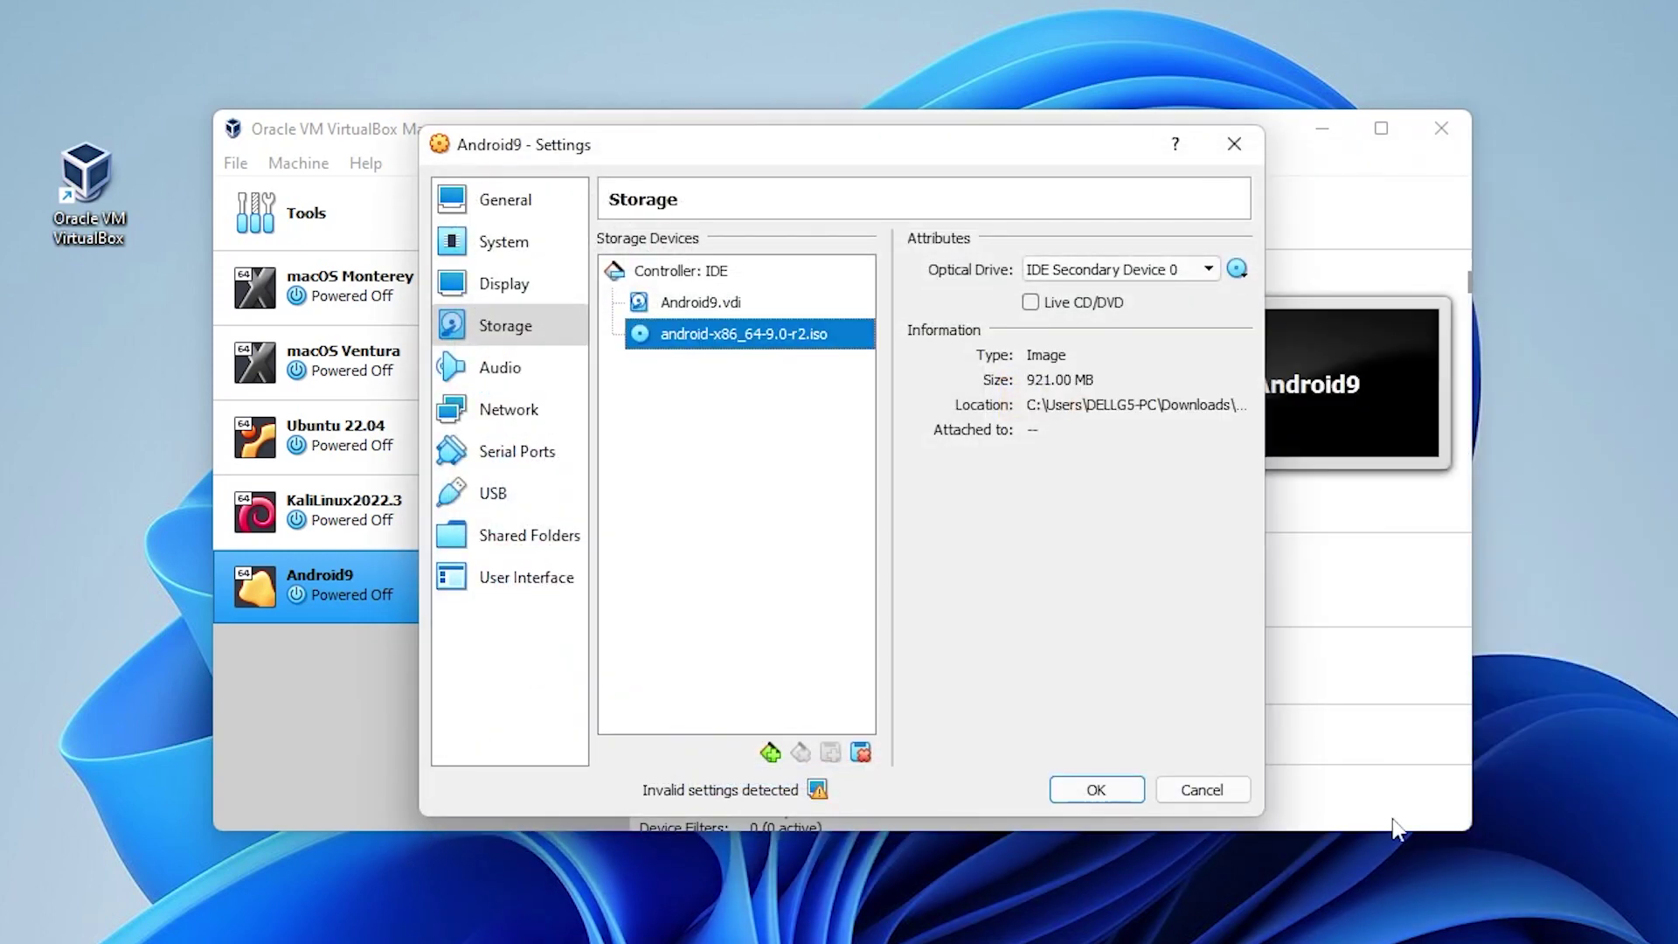
pyautogui.click(1096, 791)
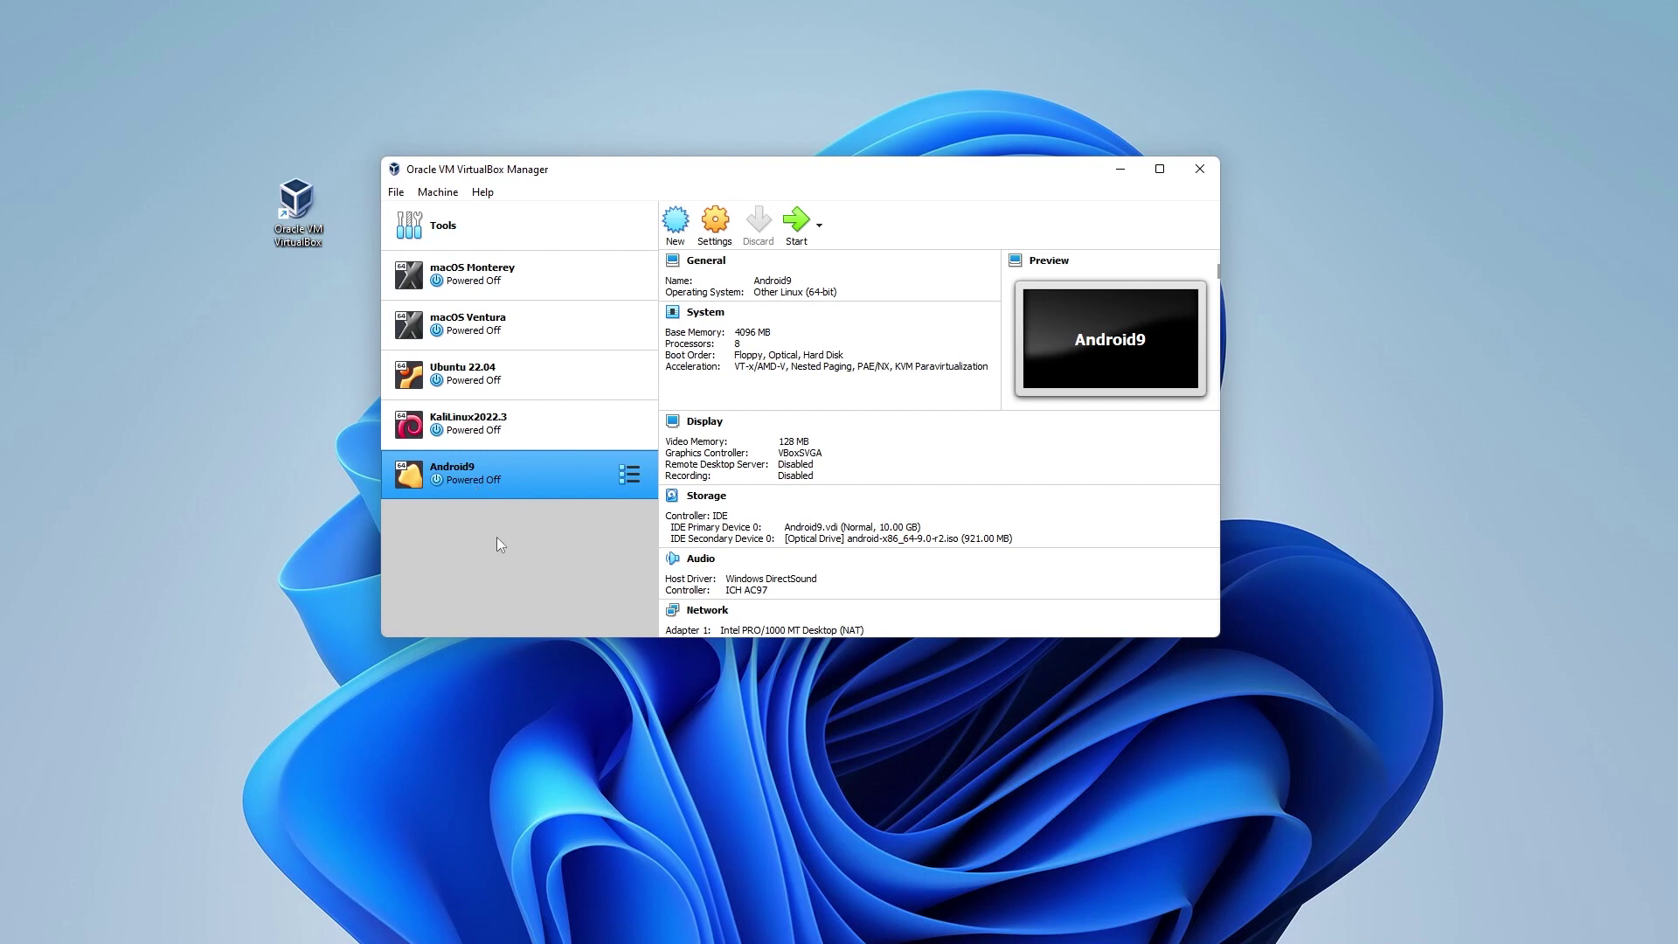
# Step: Start Android9 and choose Advanced options > Auto_Installation from the boot menu
pyautogui.click(798, 221)
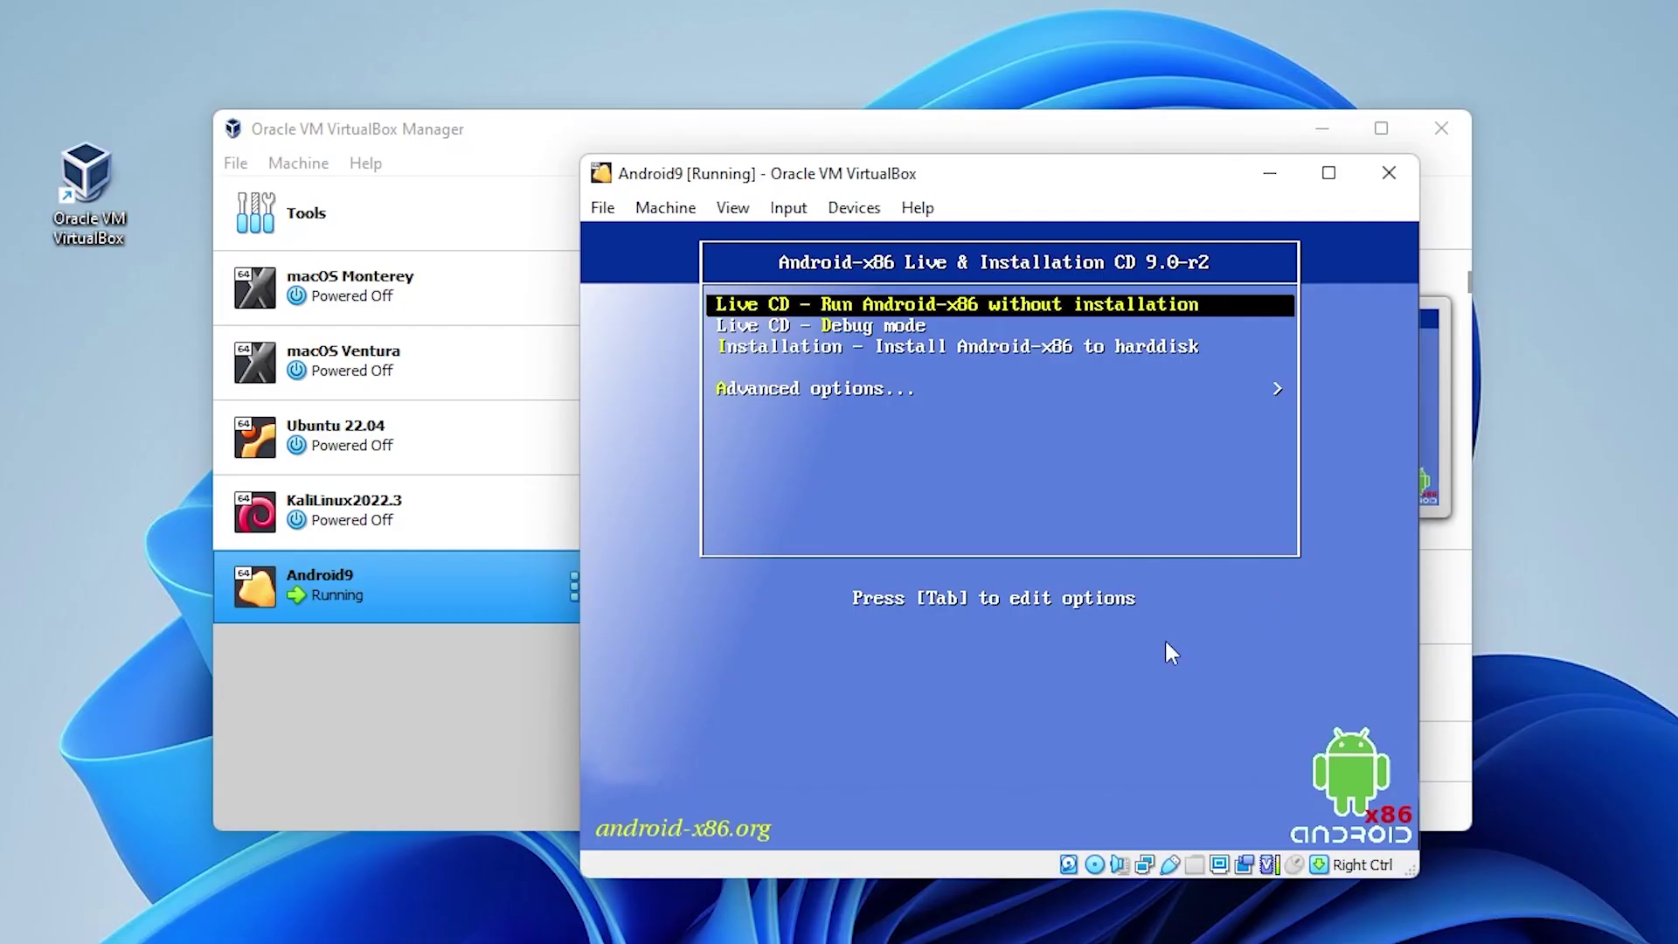
pyautogui.press('Down')
pyautogui.press('Down')
pyautogui.press('Down')
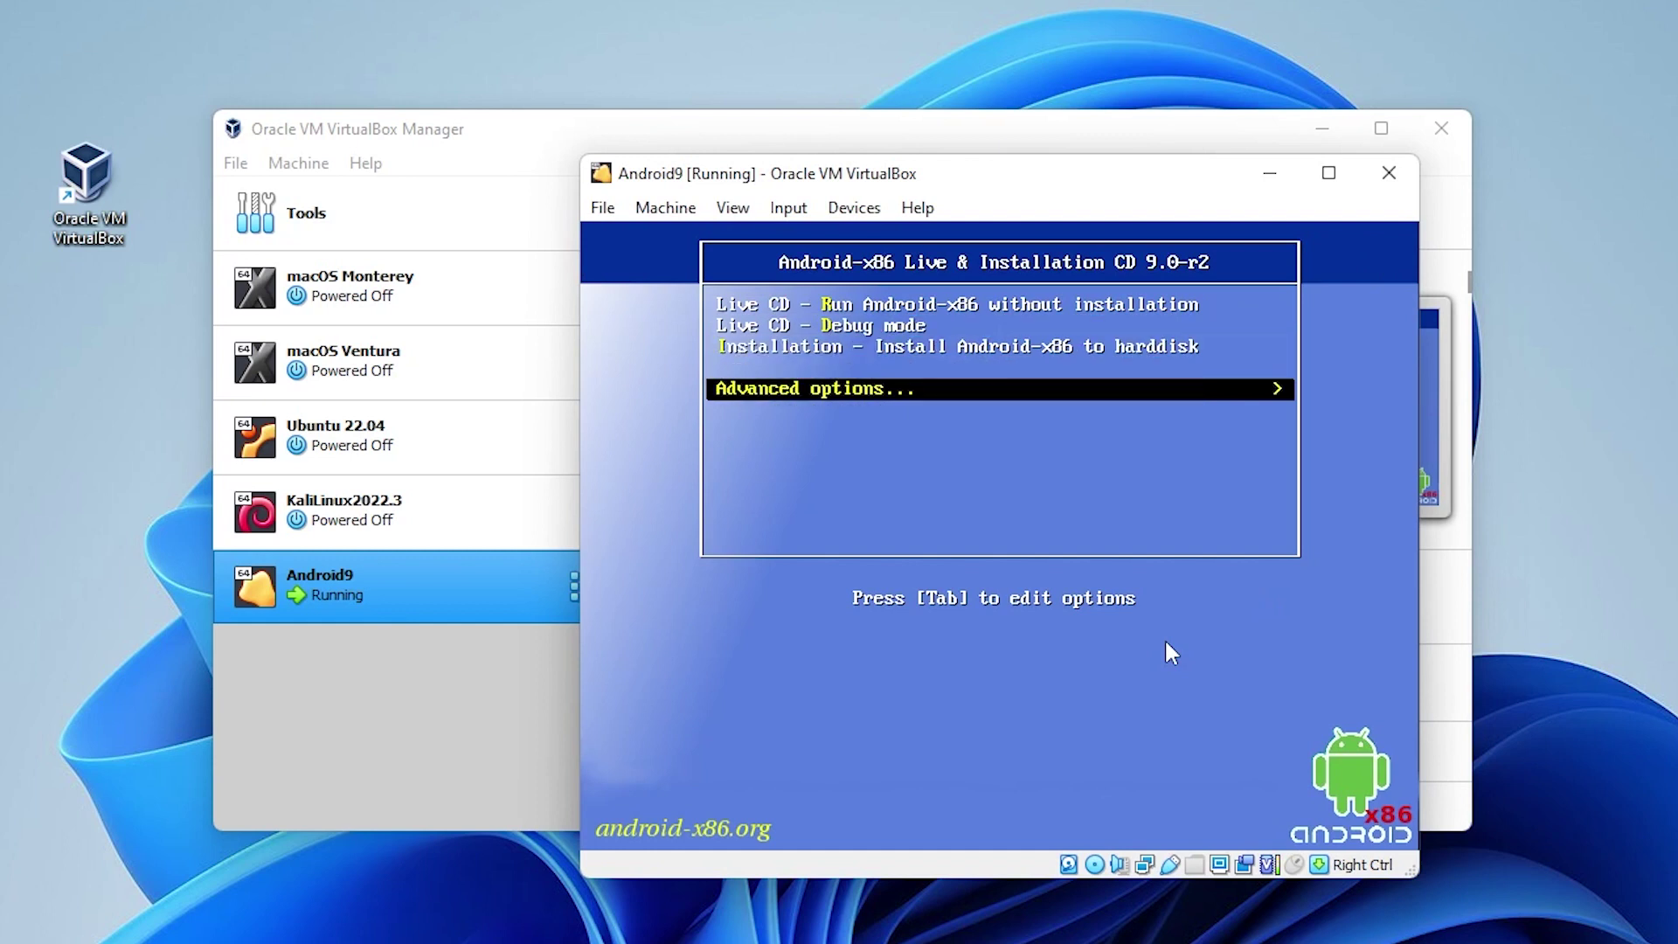
pyautogui.press('Return')
pyautogui.press('Down')
pyautogui.press('Down')
pyautogui.press('Down')
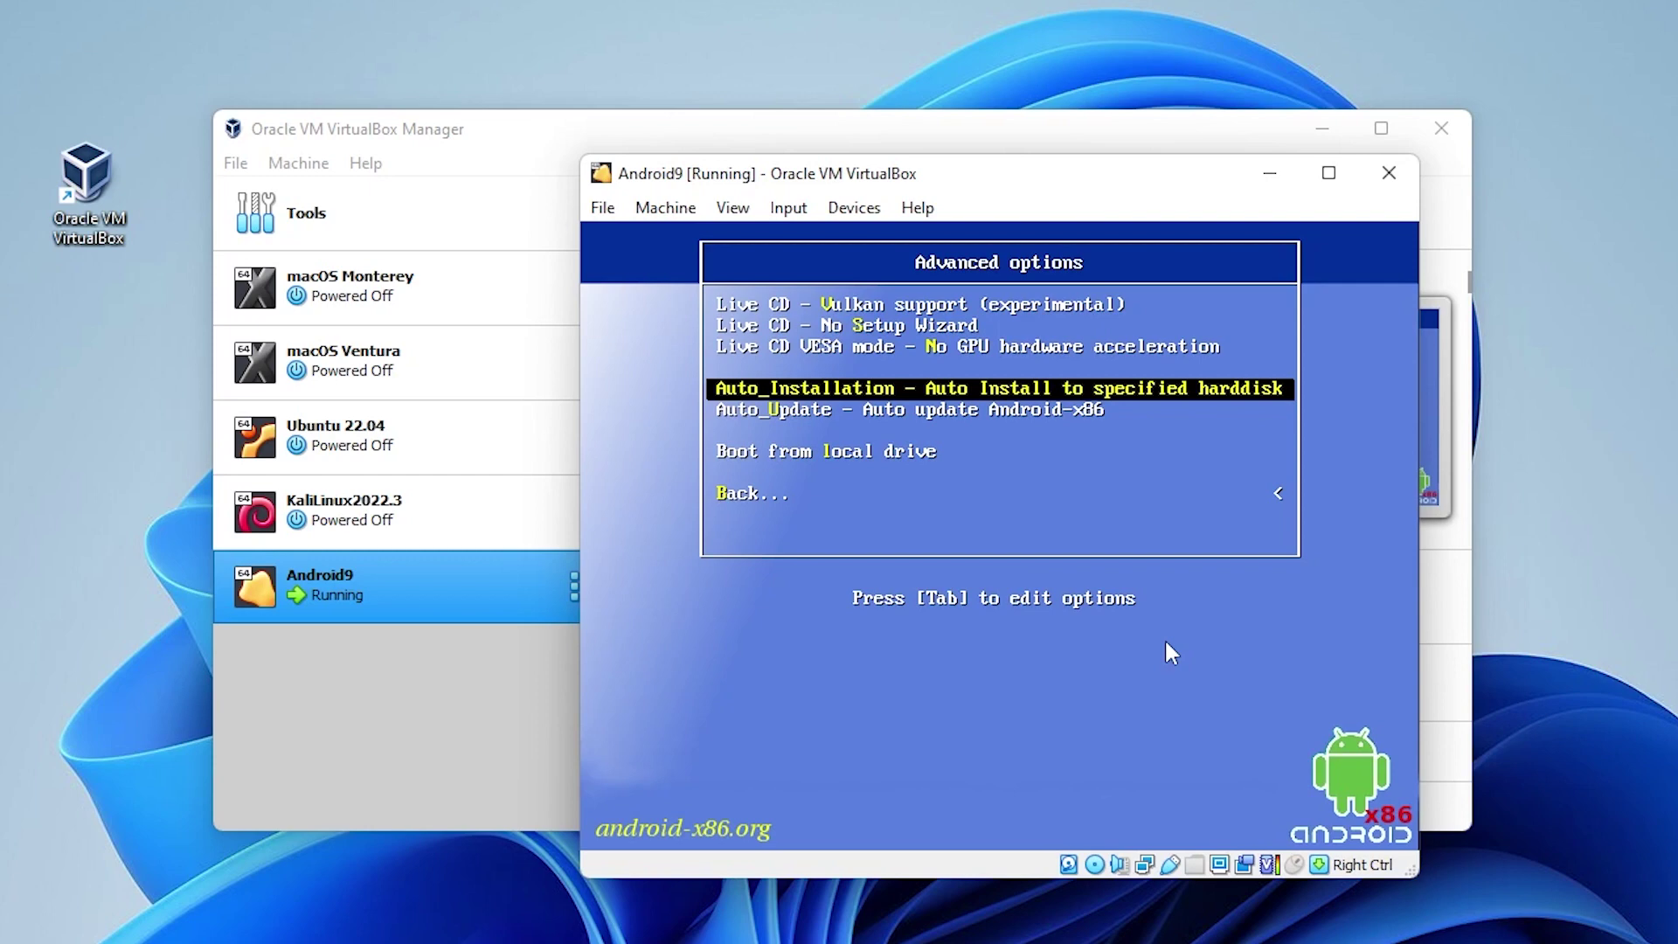
pyautogui.press('Return')
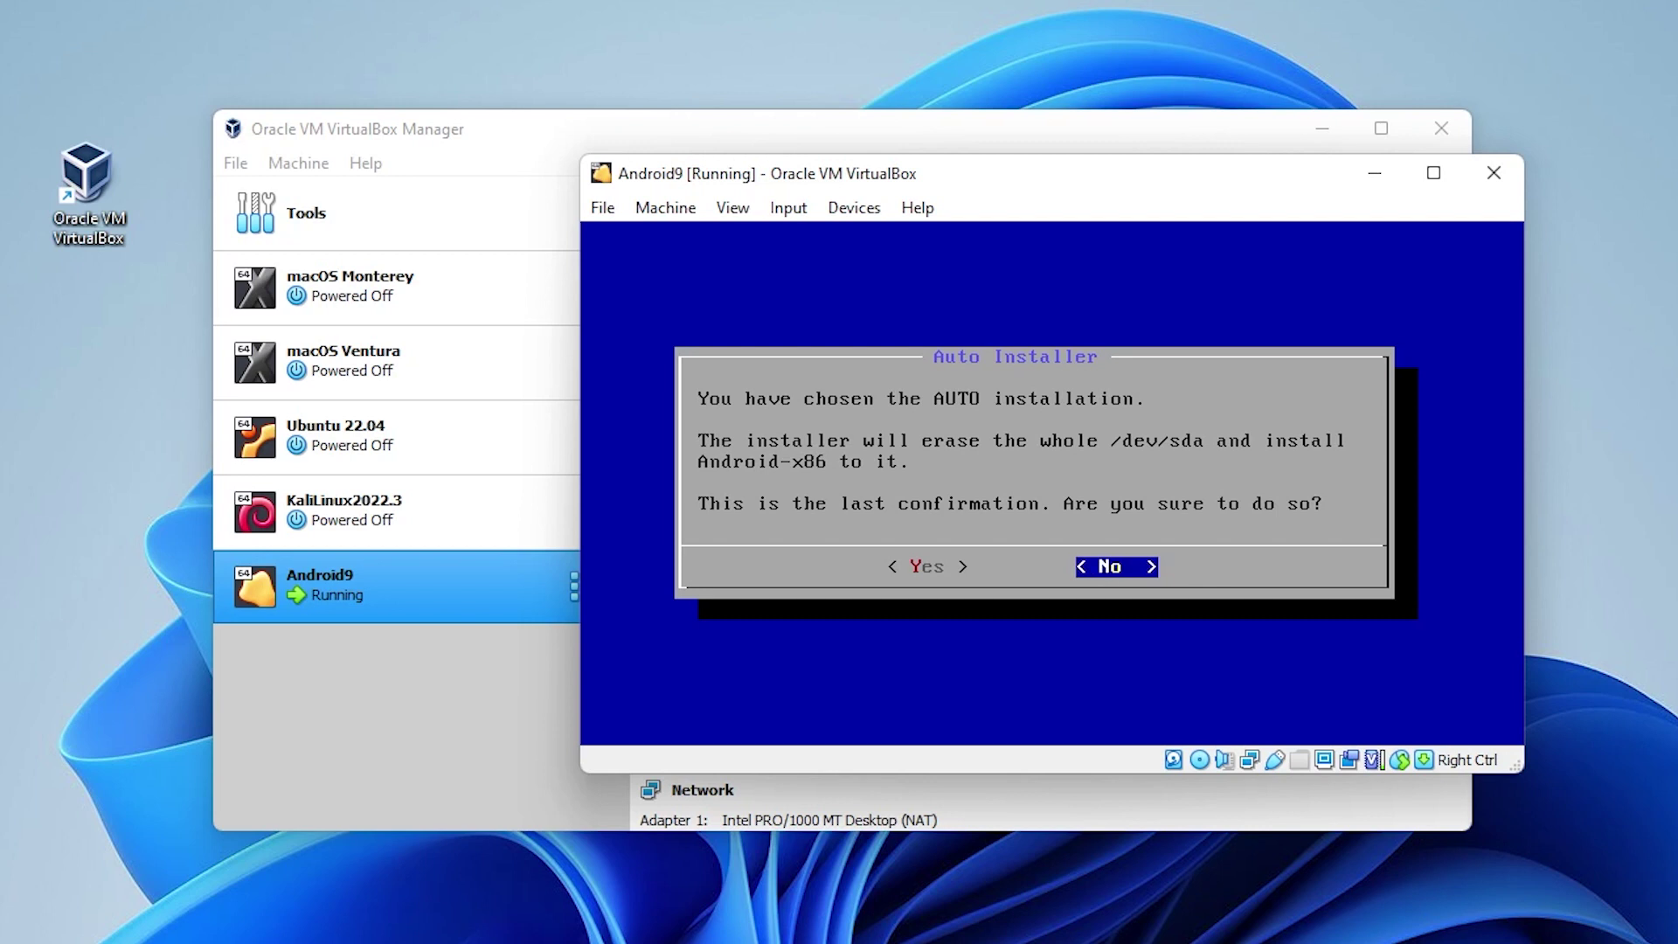
# Step: Confirm Yes to erase the disk and install, then run Android-x86
pyautogui.press('Left')
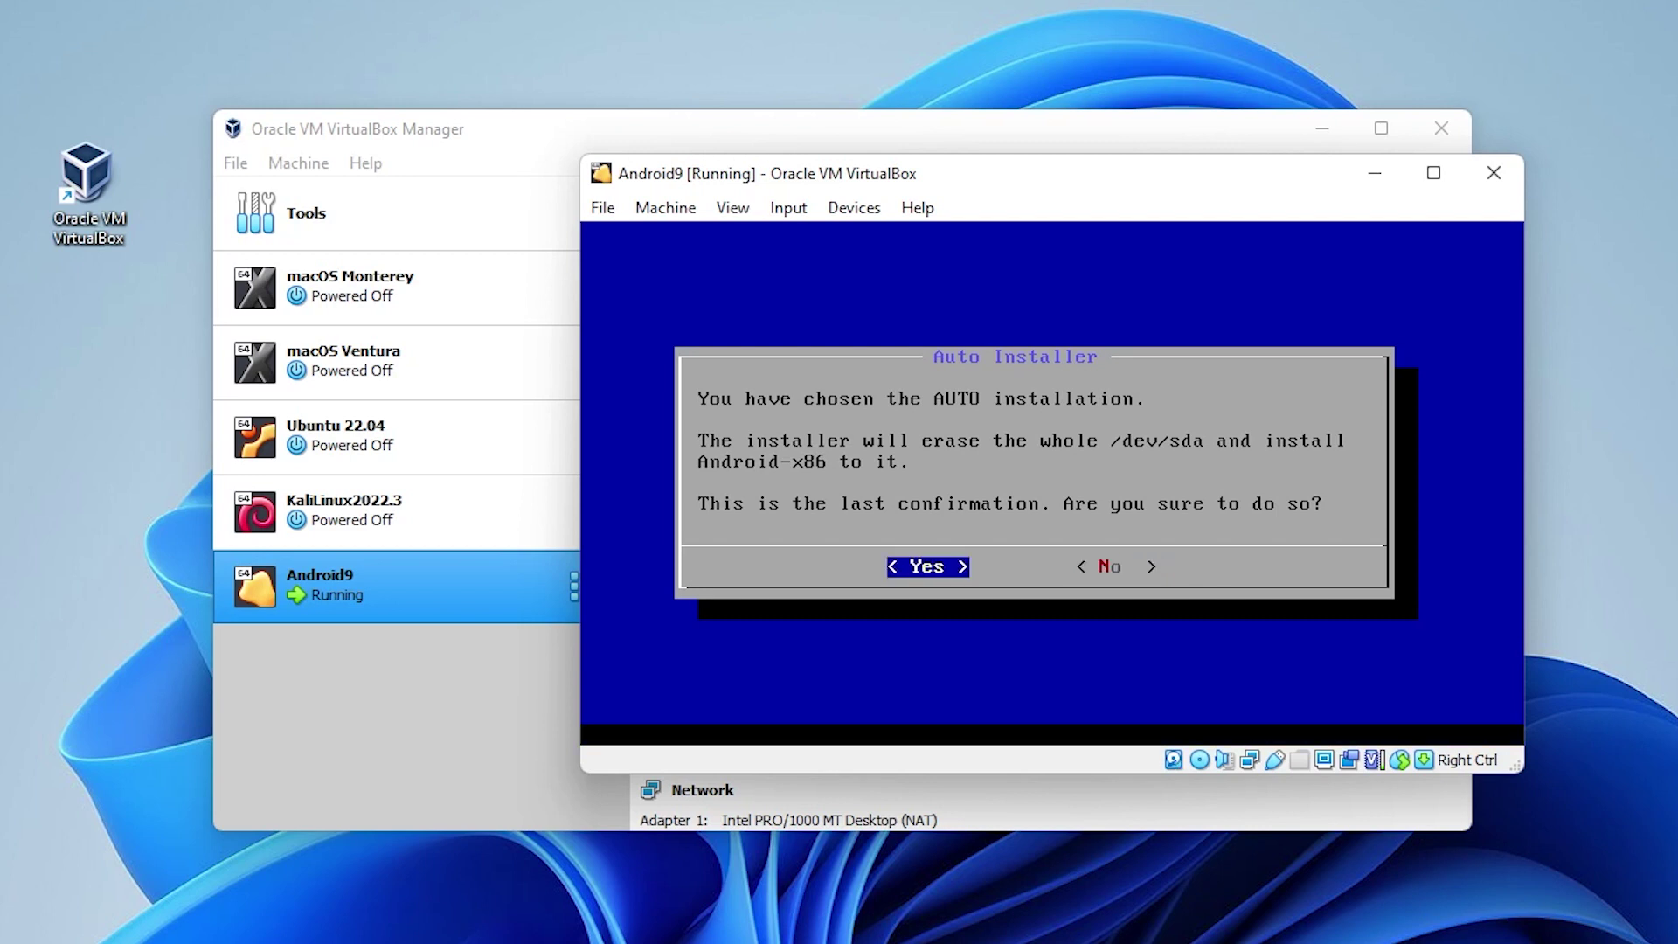
pyautogui.press('Return')
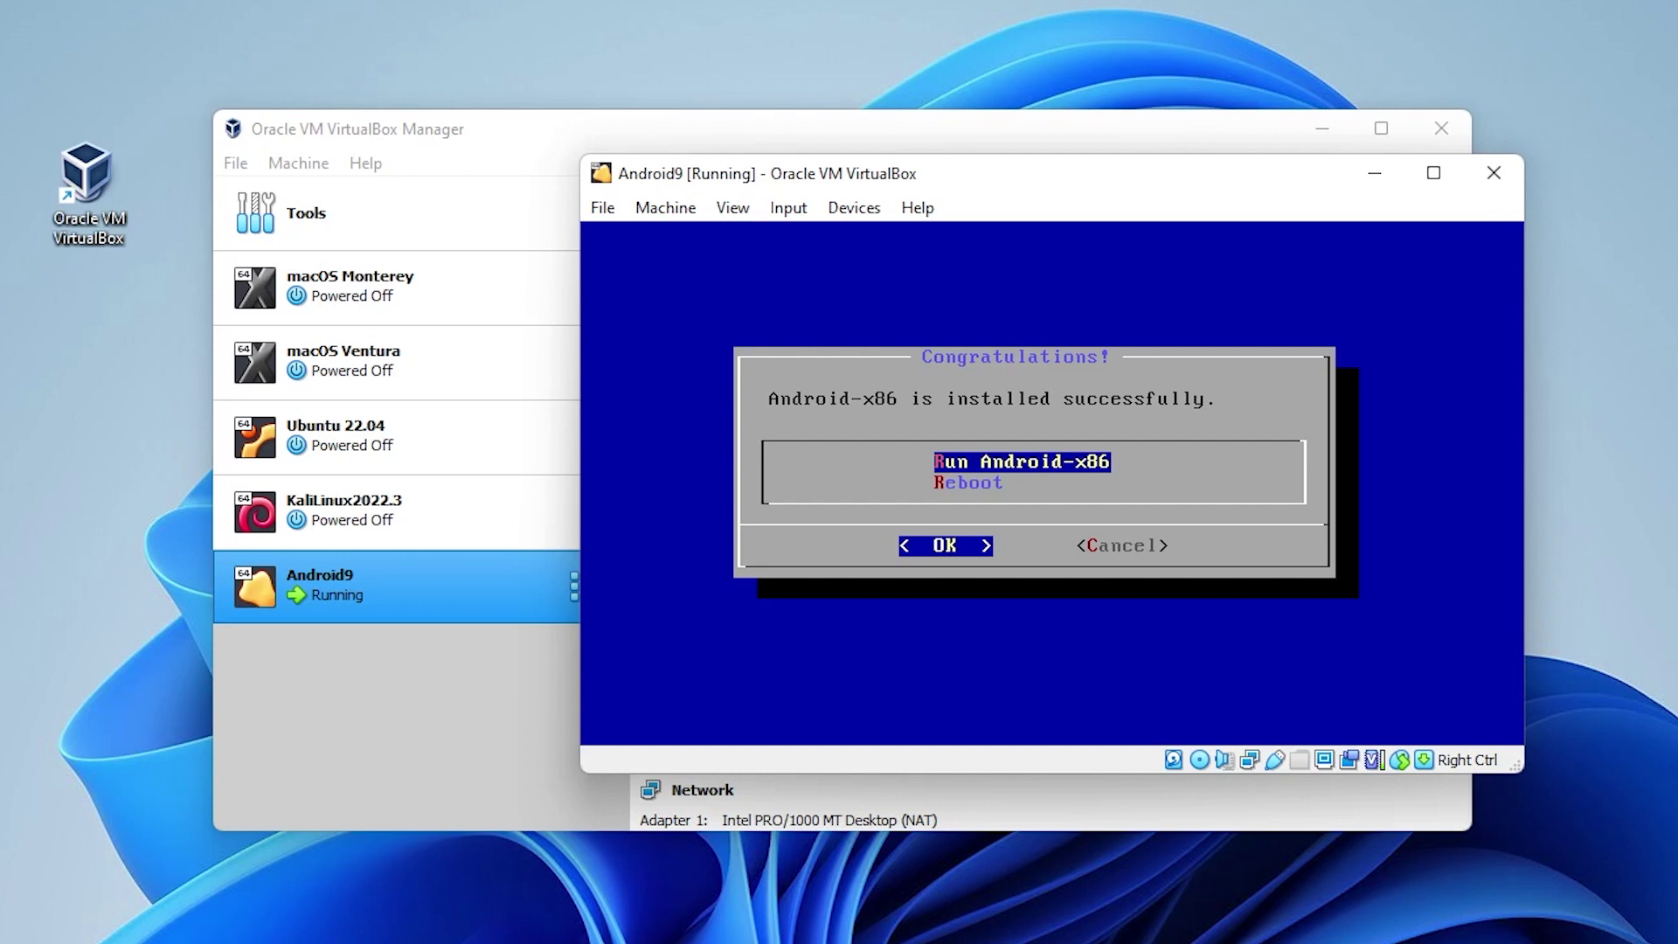
pyautogui.press('Return')
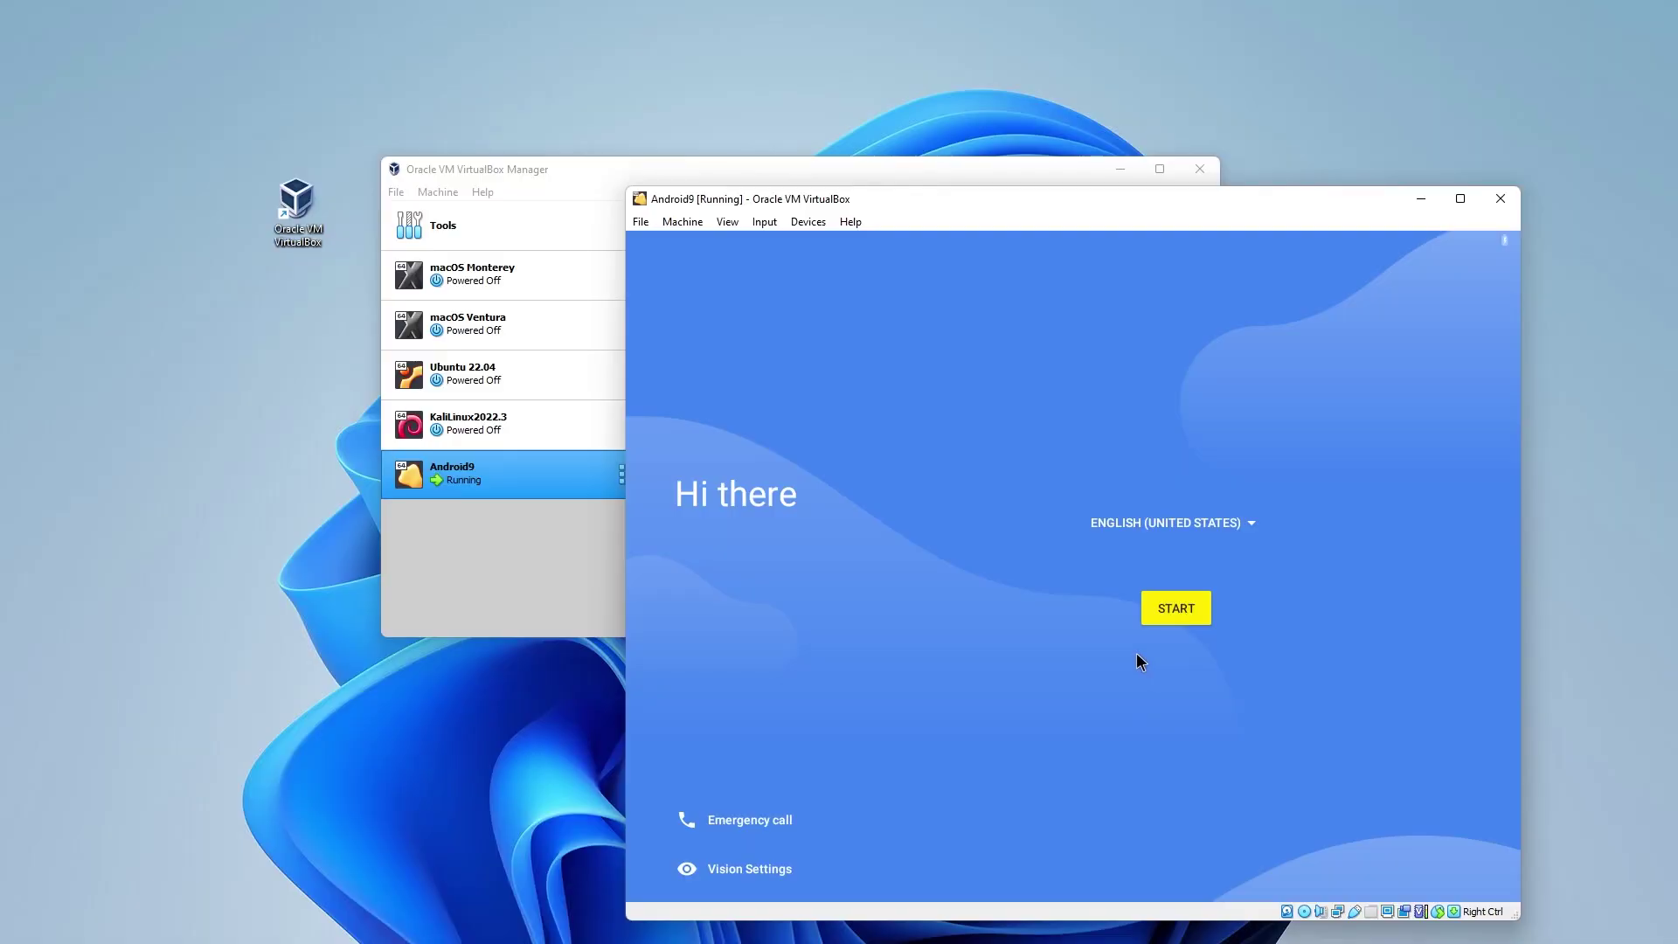
# Step: Keep English (United States), start setup, and skip connecting to Wi-Fi
pyautogui.click(1155, 540)
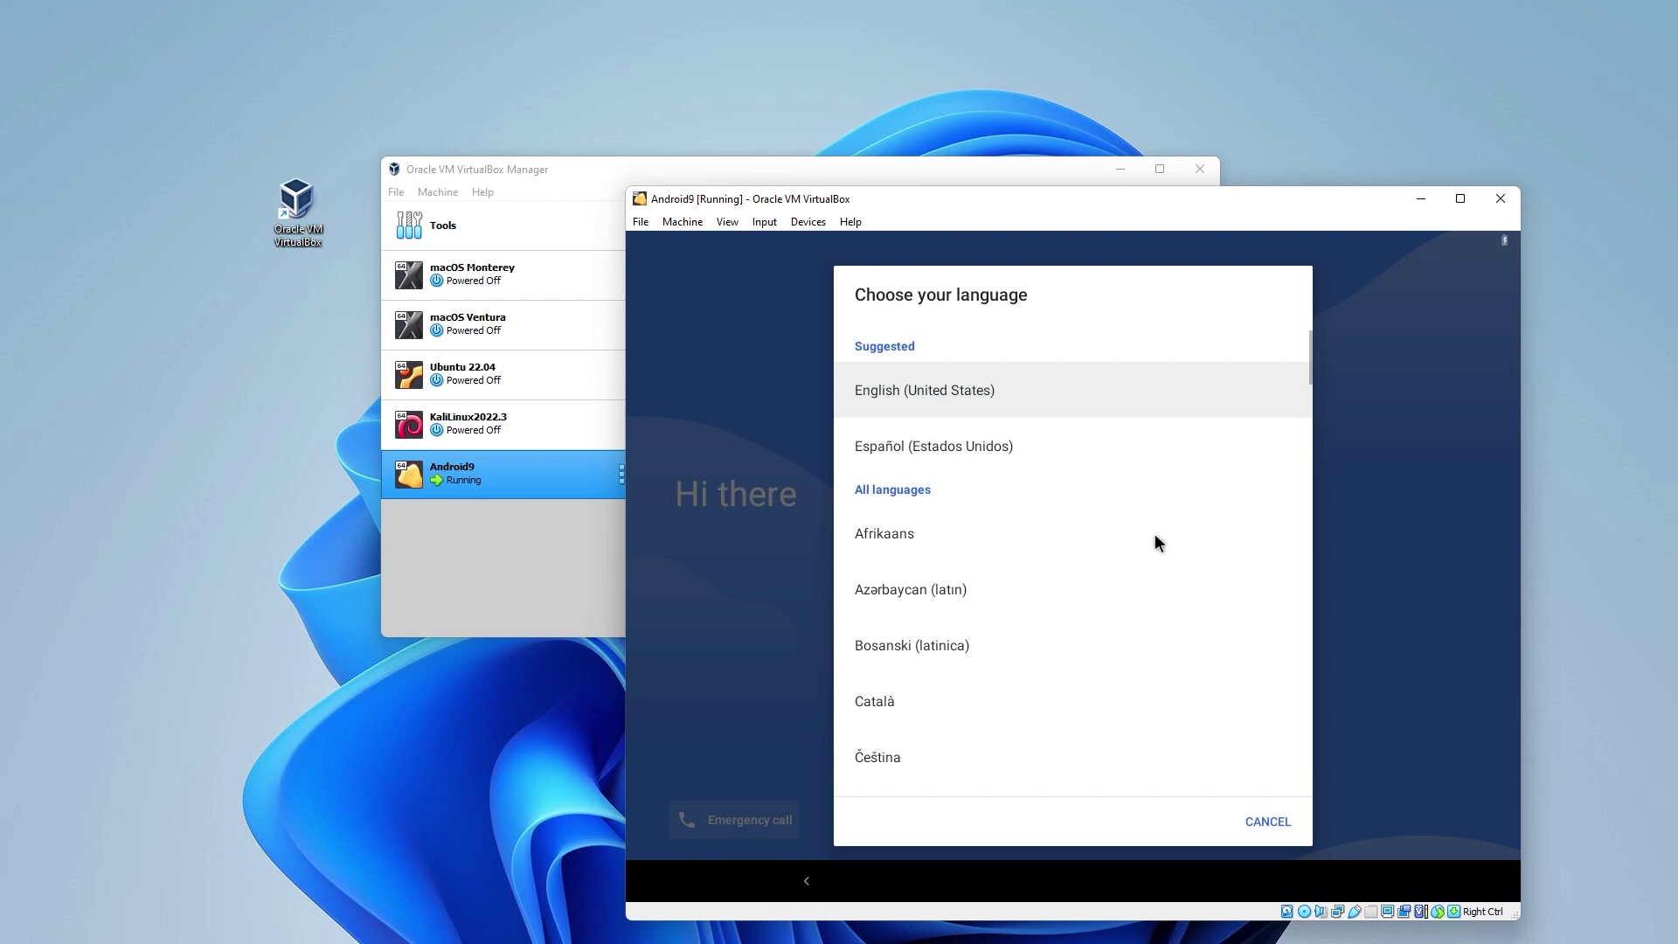
pyautogui.click(1398, 562)
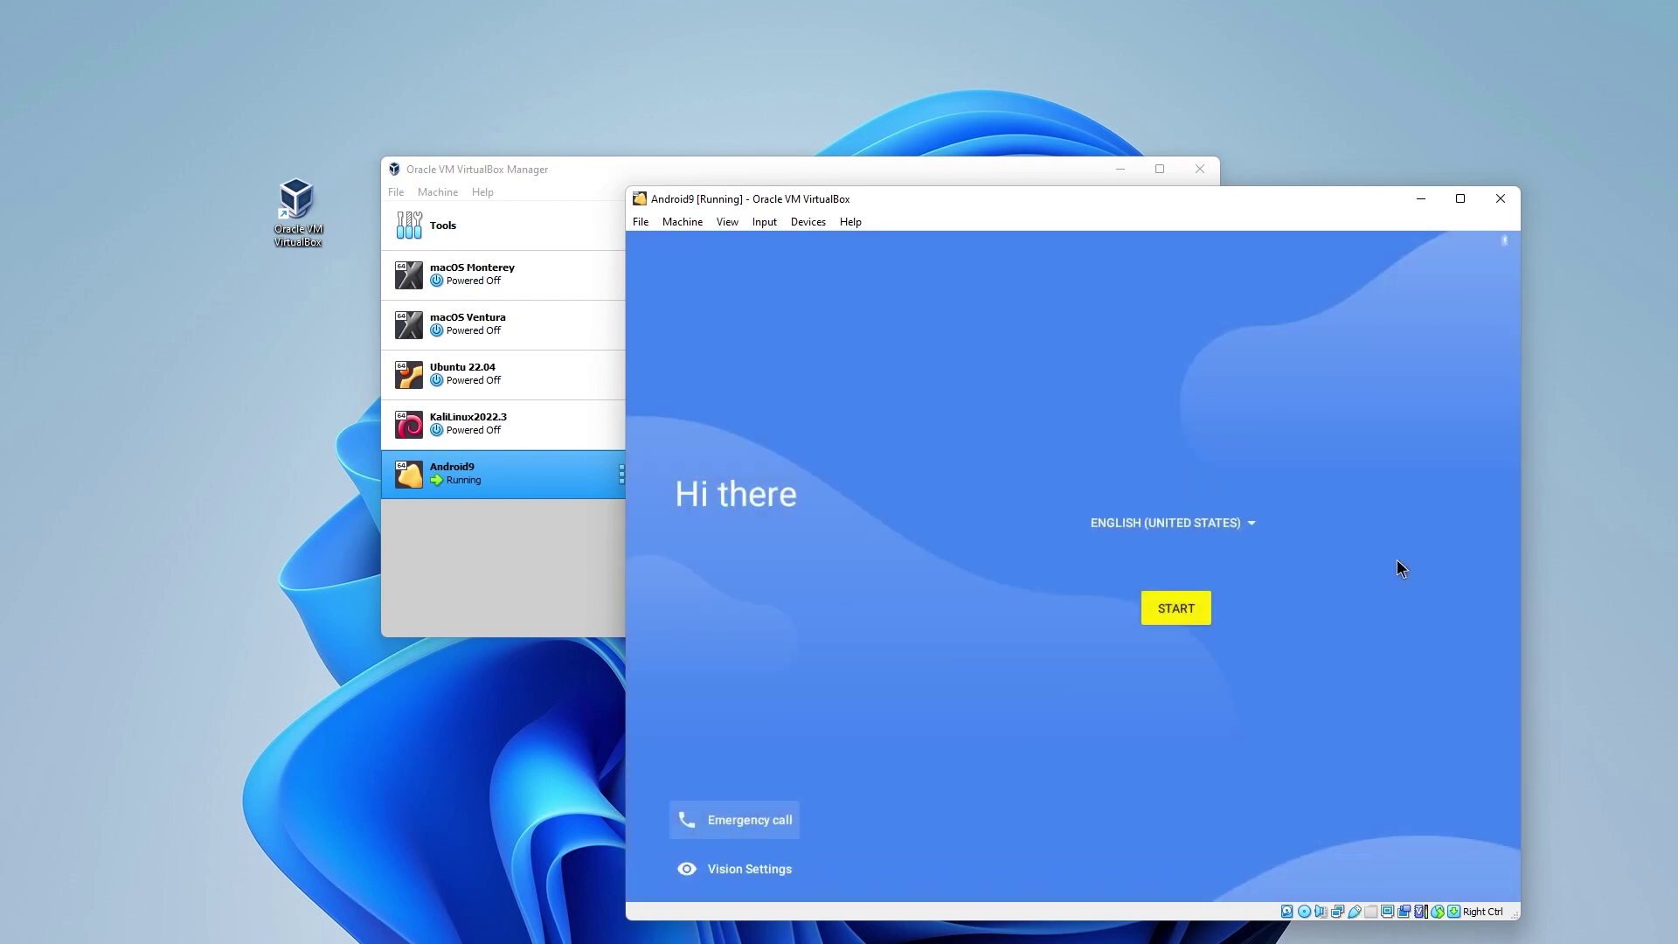
pyautogui.click(1149, 610)
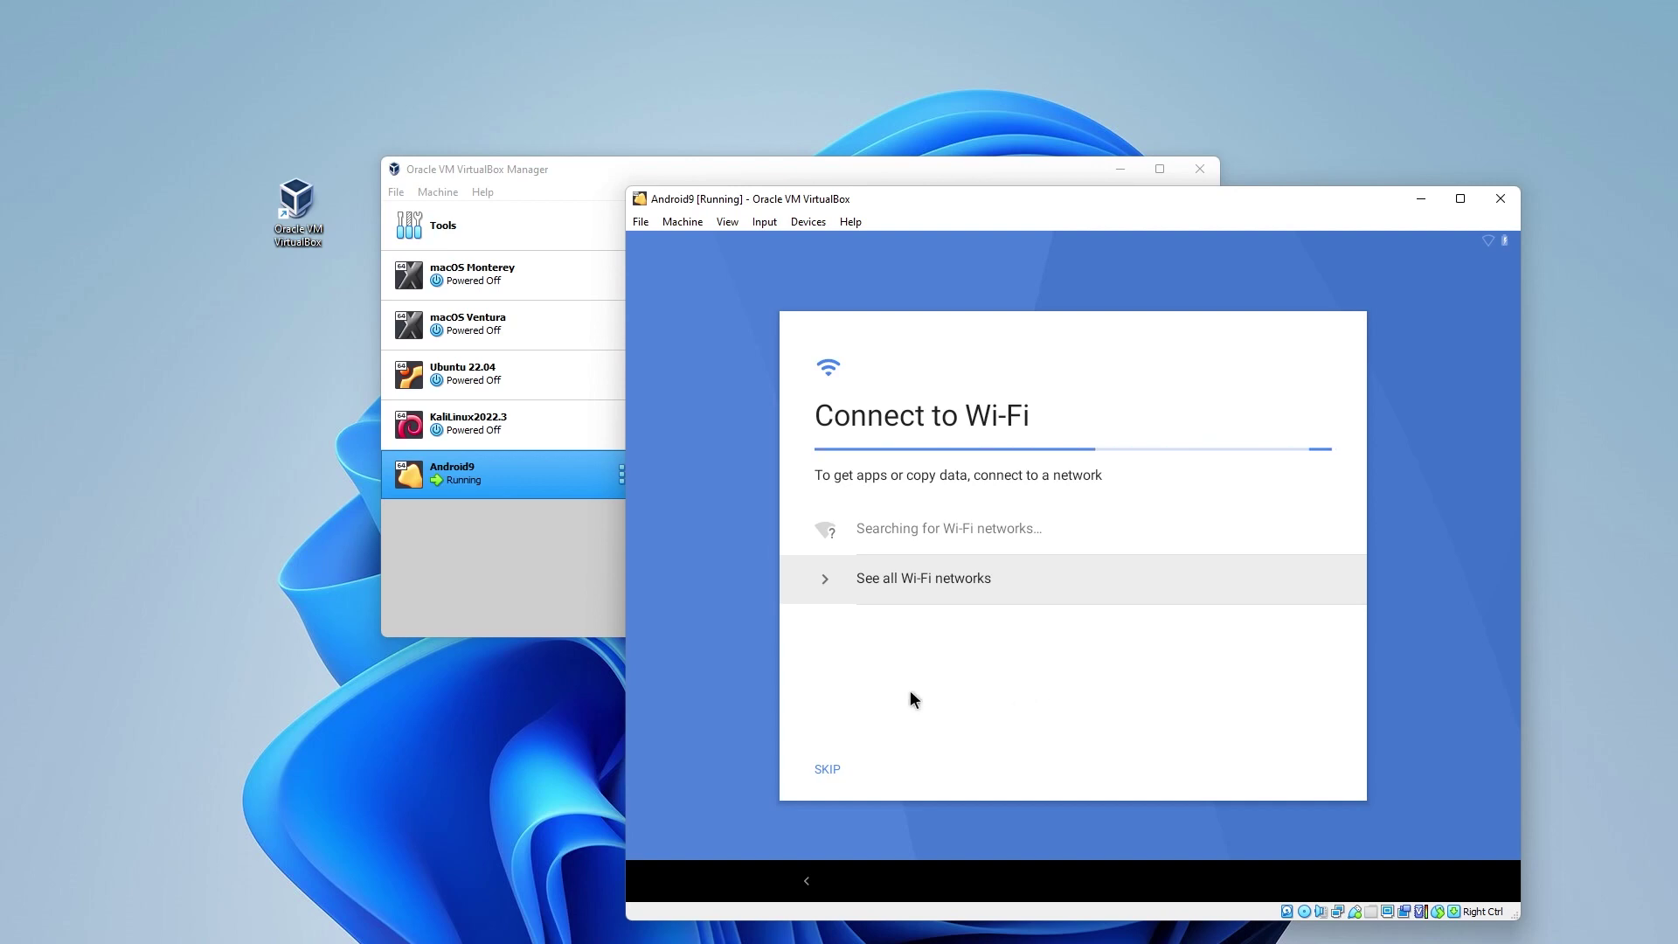
pyautogui.click(822, 770)
pyautogui.click(1245, 658)
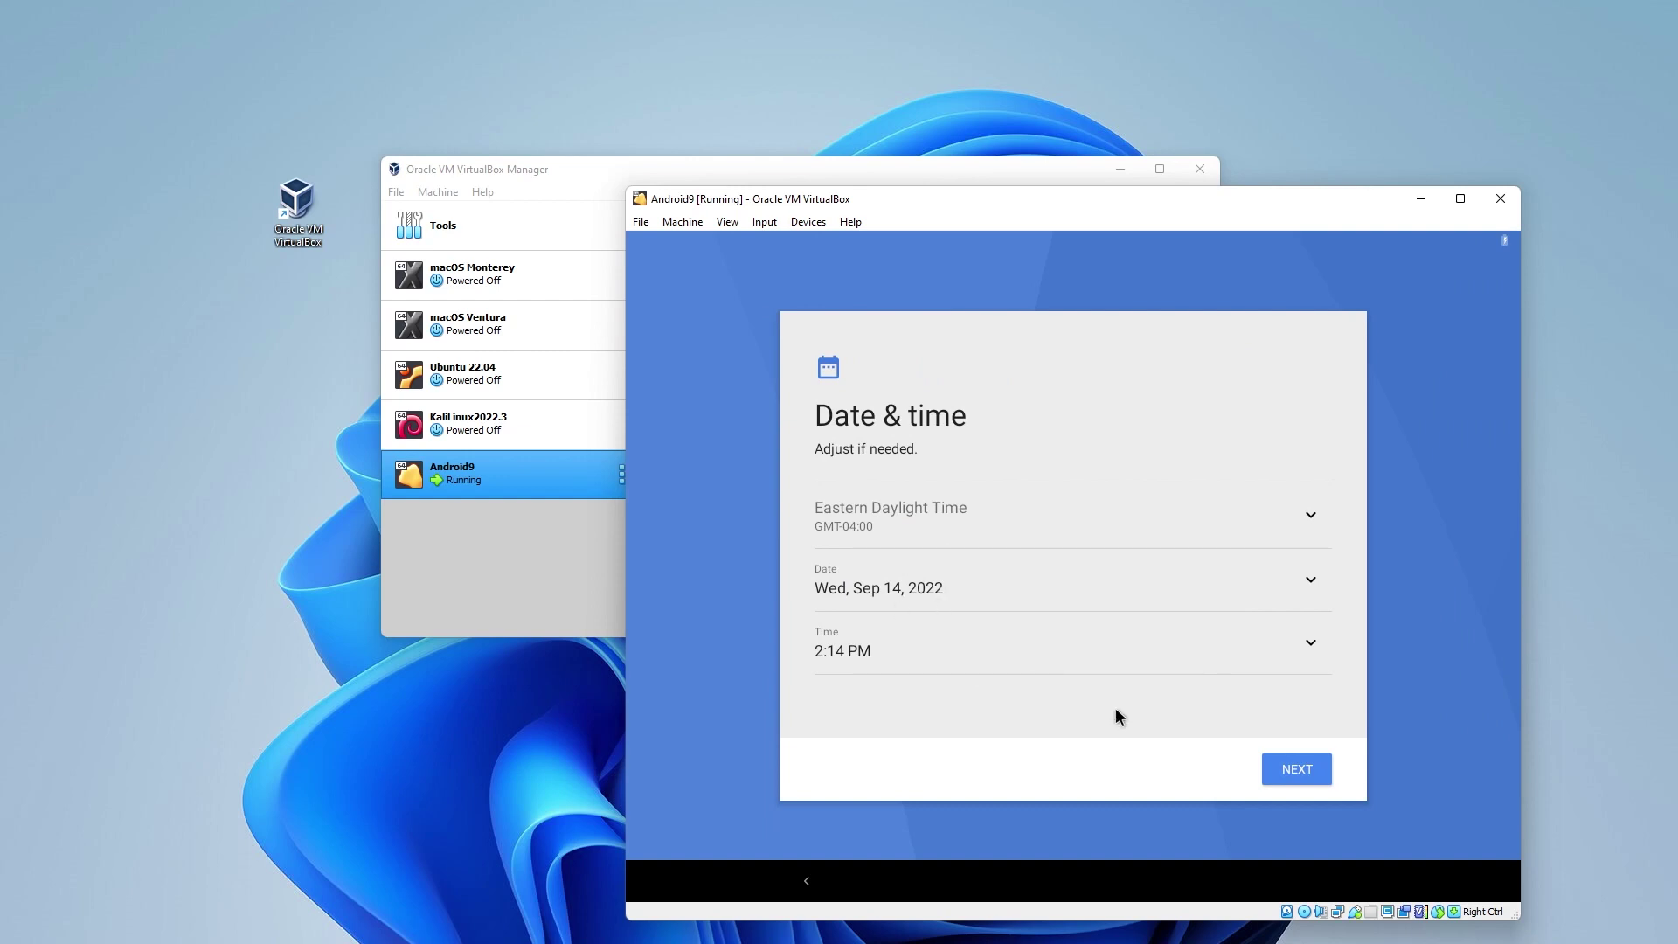
# Step: Accept the date and time, turn off location, and accept the Google services terms
pyautogui.click(1294, 772)
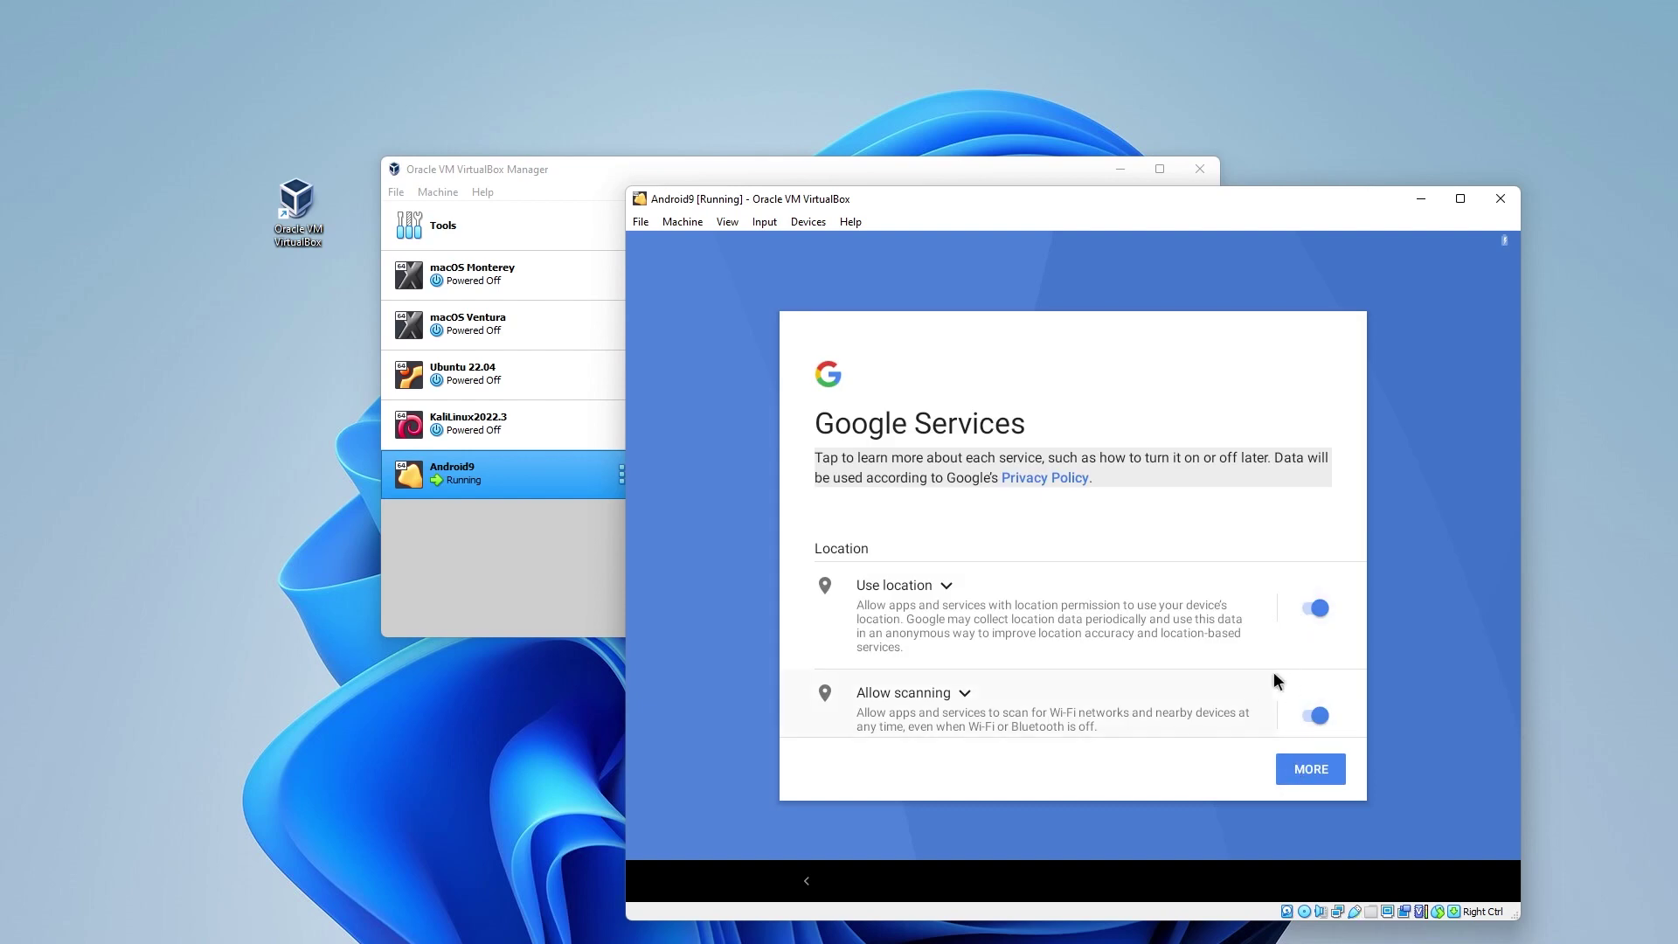
pyautogui.scroll(-3, 1273, 662)
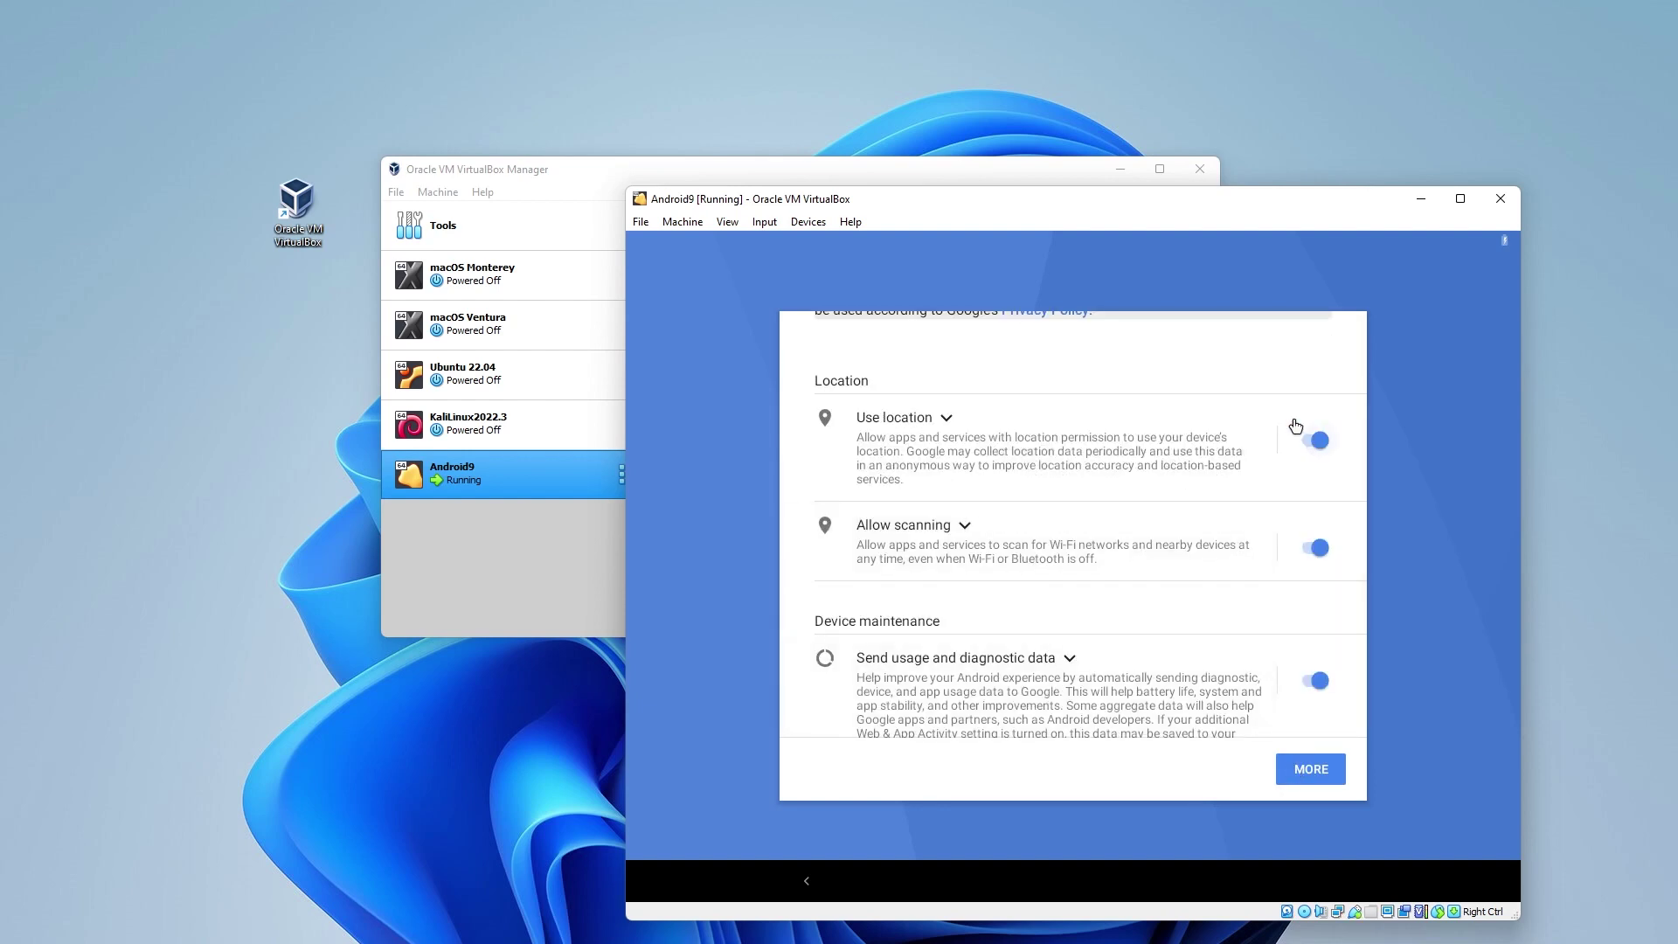
pyautogui.click(1307, 443)
pyautogui.scroll(-3, 1310, 676)
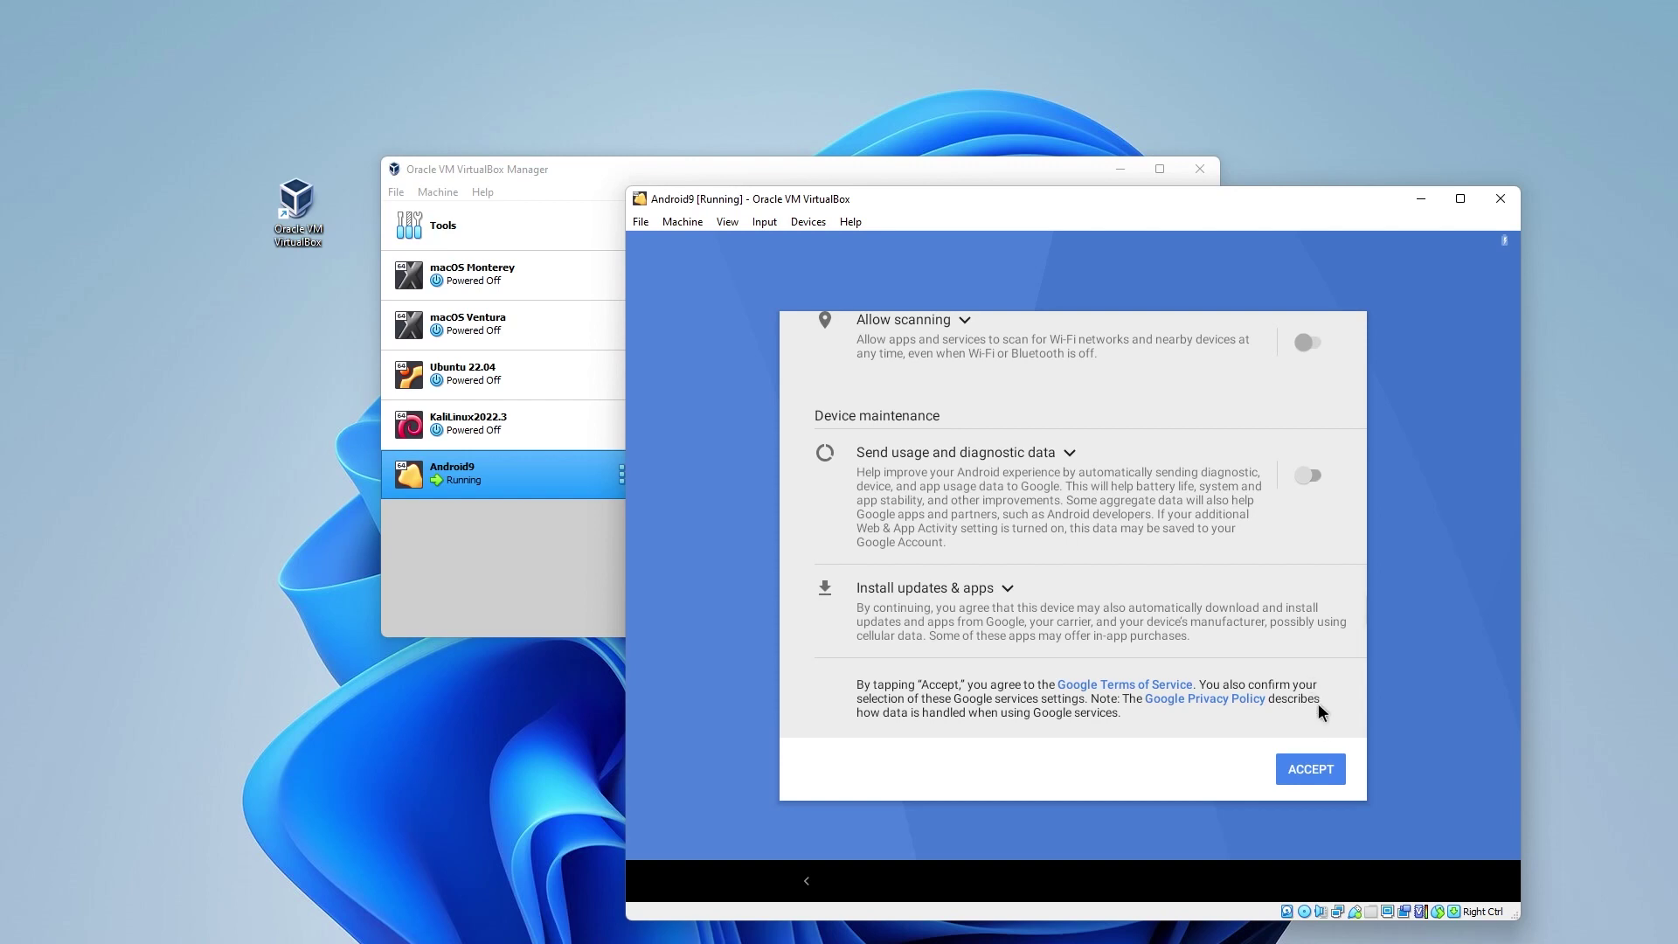
pyautogui.click(1310, 769)
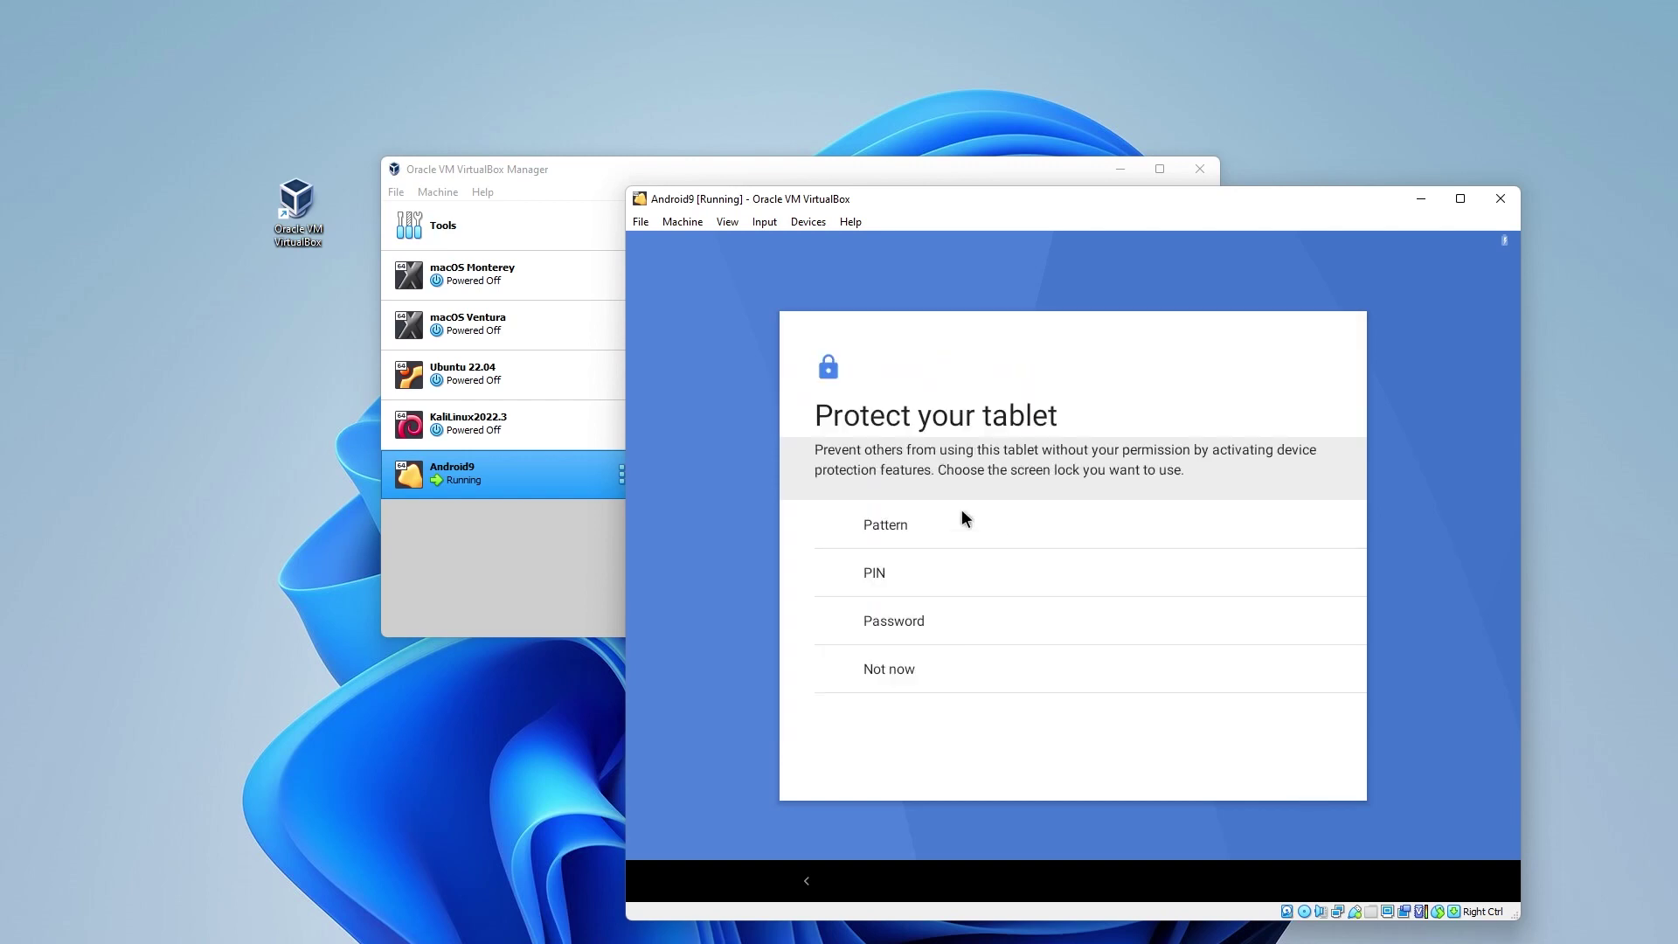
# Step: Skip screen lock setup and make Quickstep the permanent home app
pyautogui.click(888, 669)
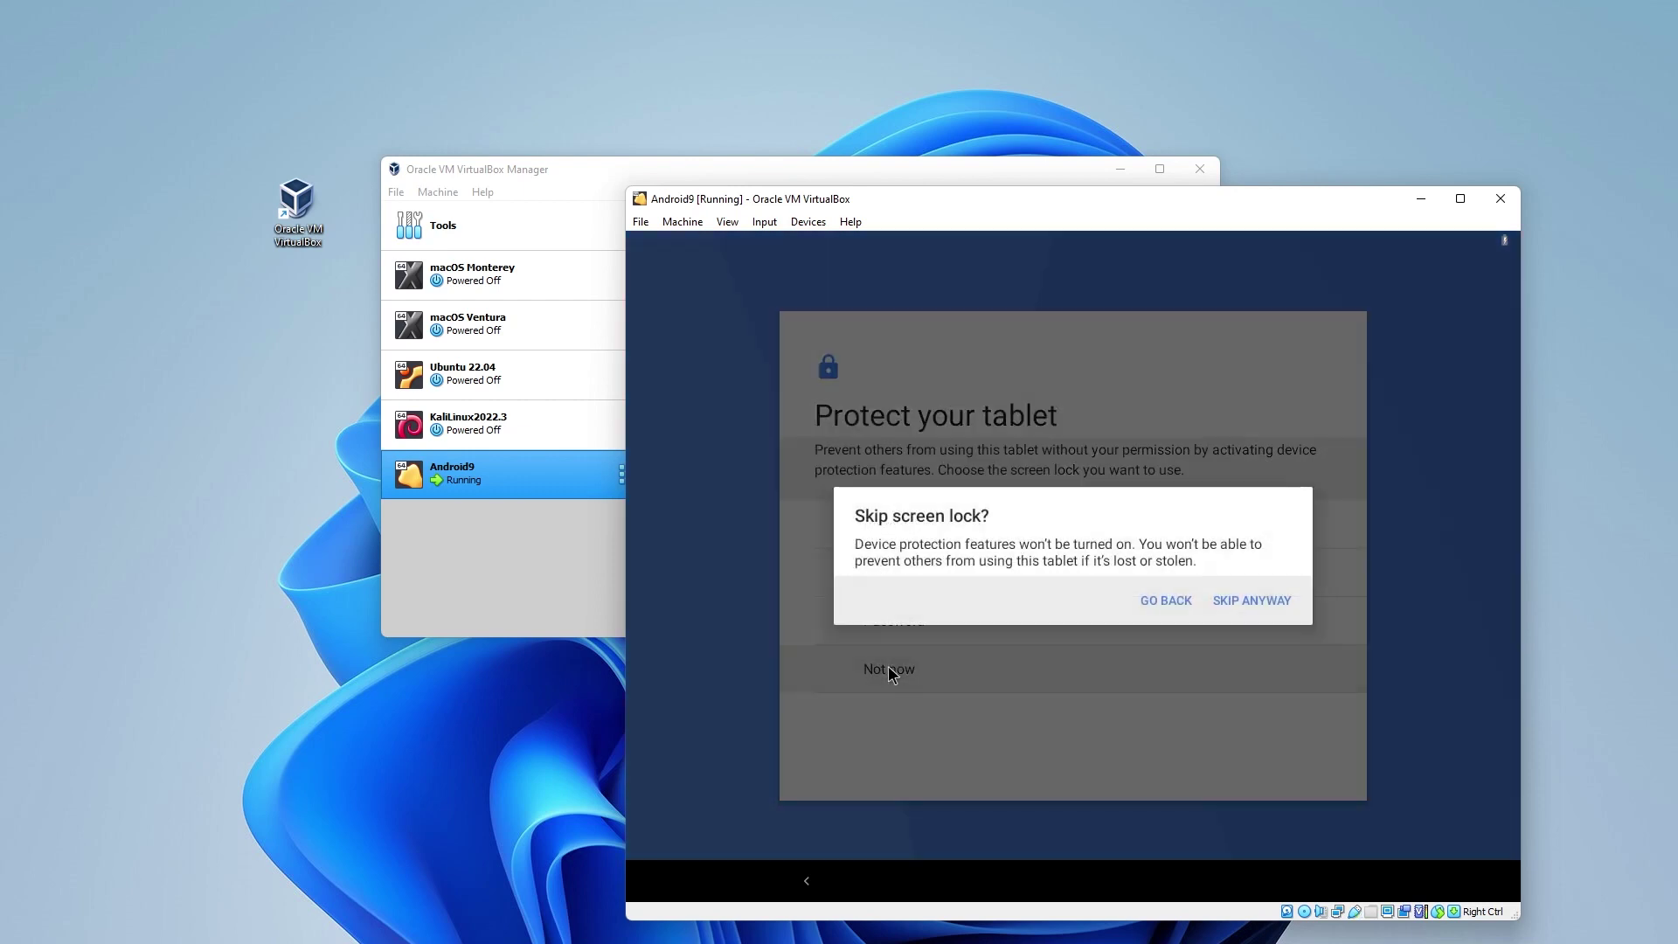
pyautogui.click(1289, 595)
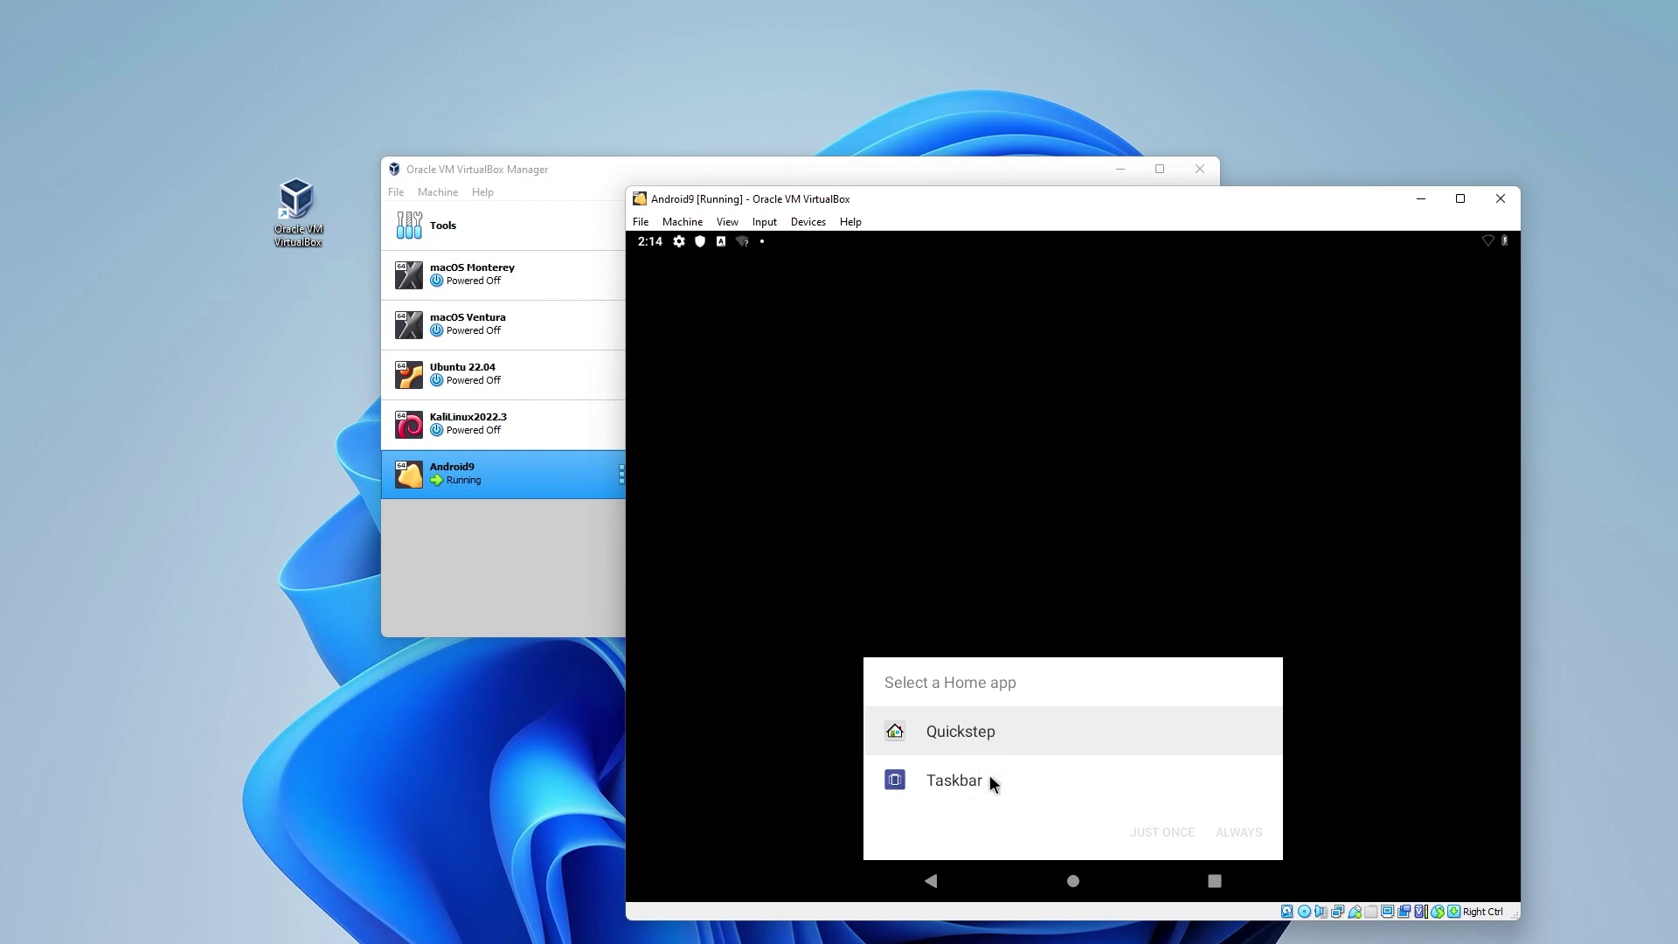
pyautogui.click(987, 731)
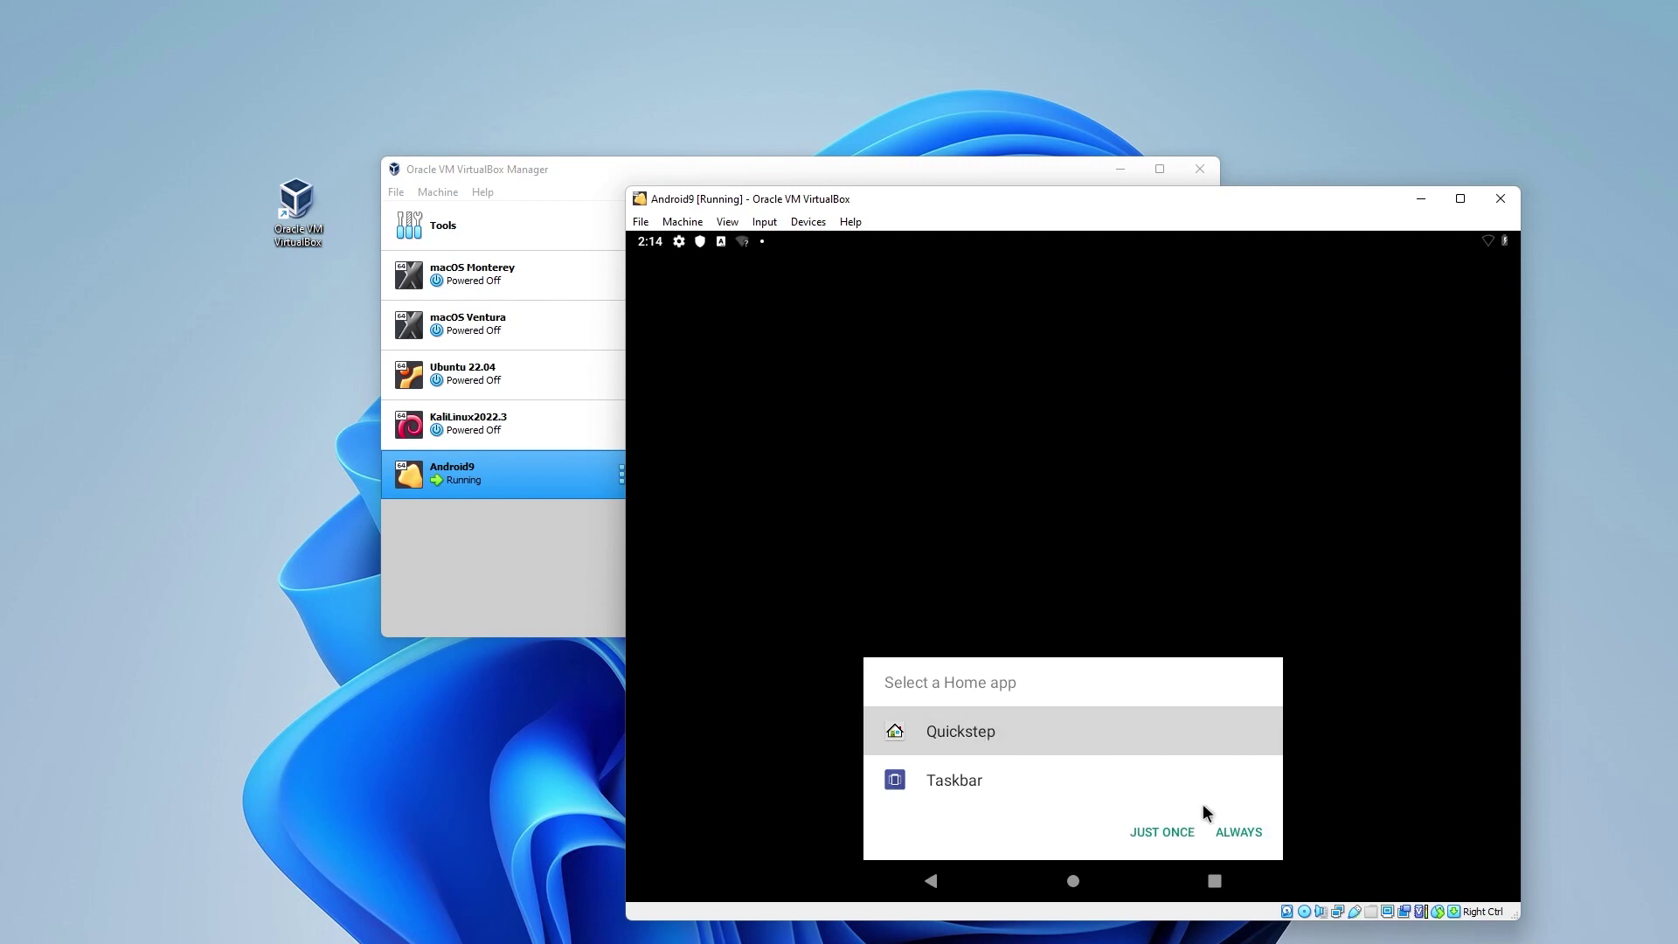
pyautogui.click(1238, 833)
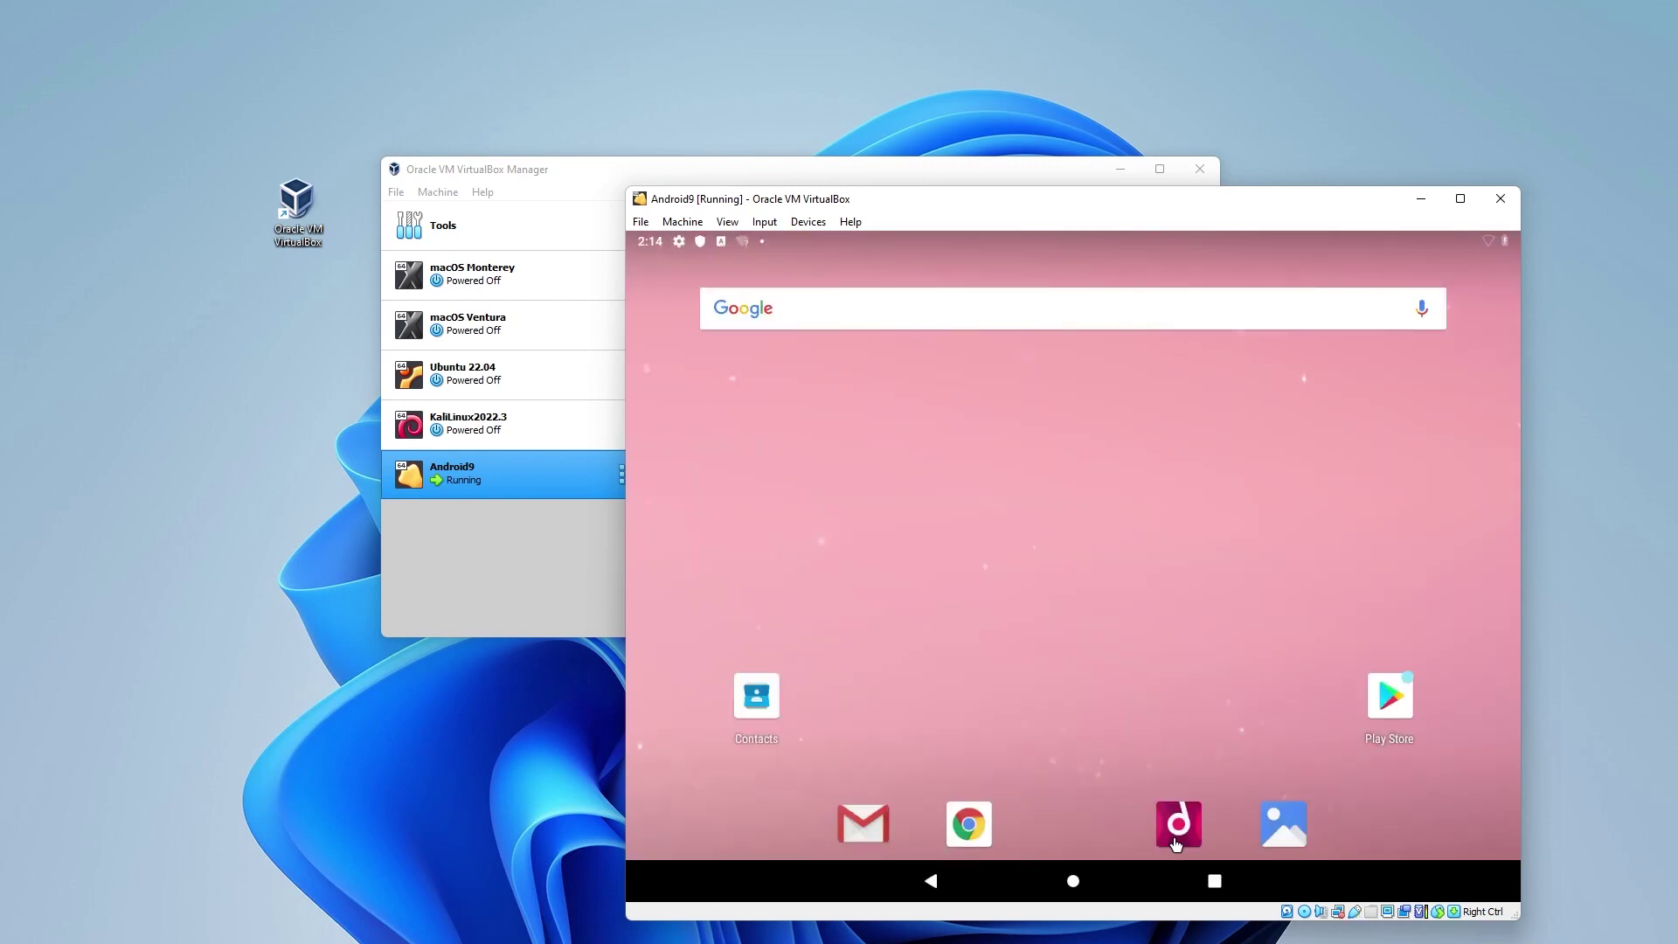